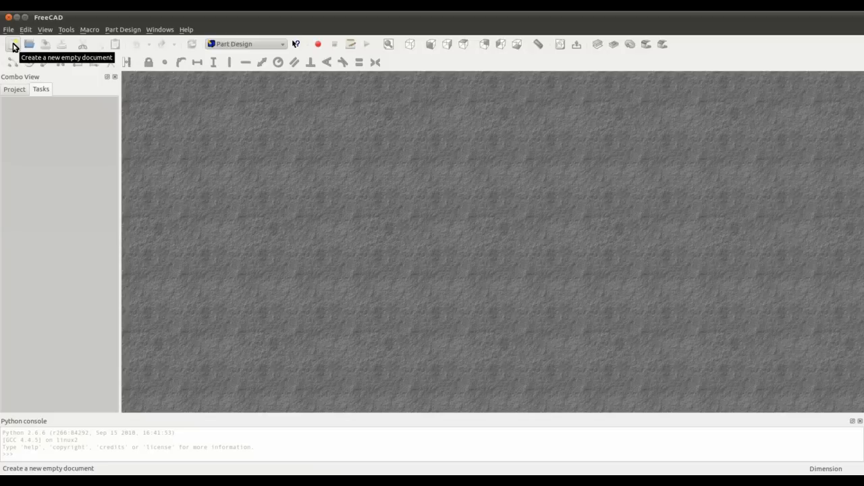
- Create a new empty document and start a sketch on the XY plane
{"action": "left_click", "coordinate": [14, 45]}
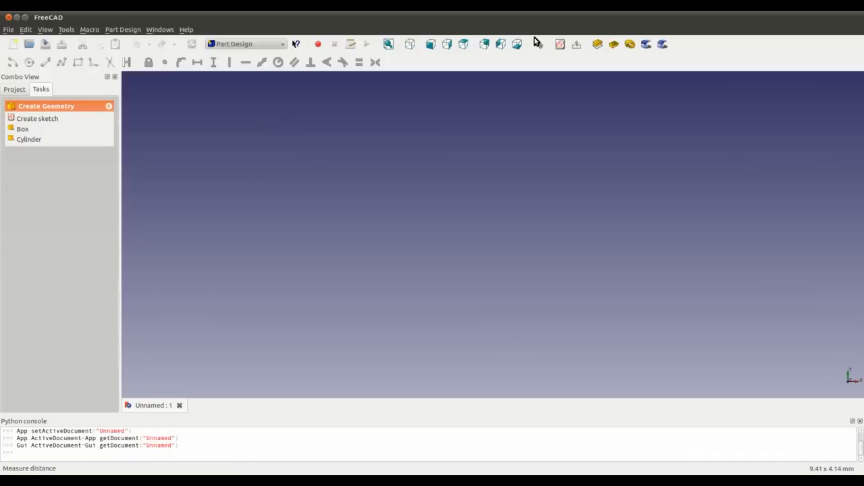
{"action": "left_click", "coordinate": [559, 45]}
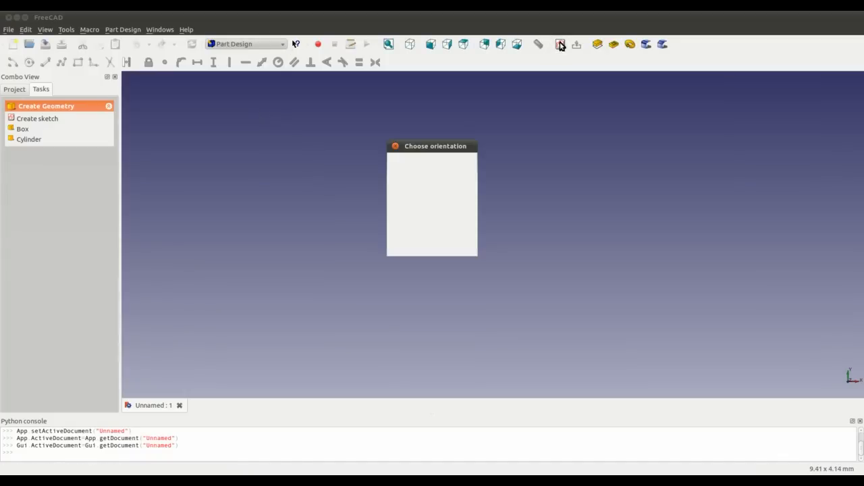
{"action": "left_click", "coordinate": [453, 245]}
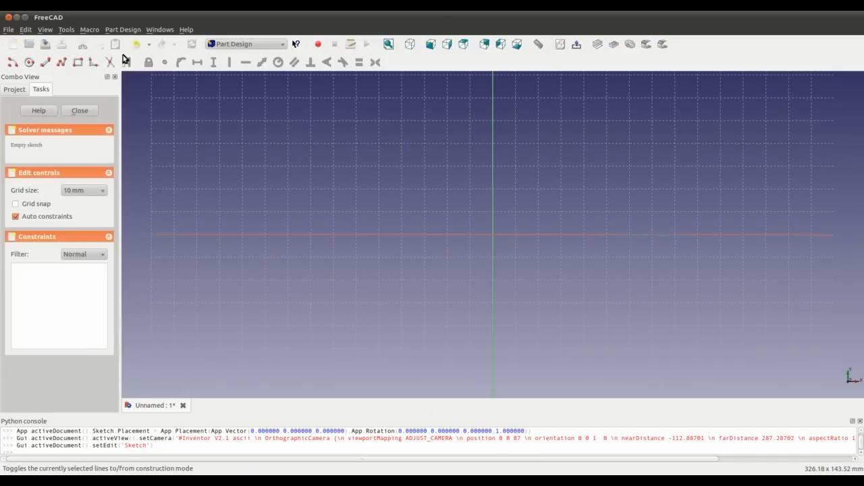
- Sketch a circle with a radius of about 62 mm, centred up and to the left of the origin
{"action": "left_click", "coordinate": [30, 61]}
{"action": "left_click", "coordinate": [414, 191]}
{"action": "left_click", "coordinate": [526, 277]}
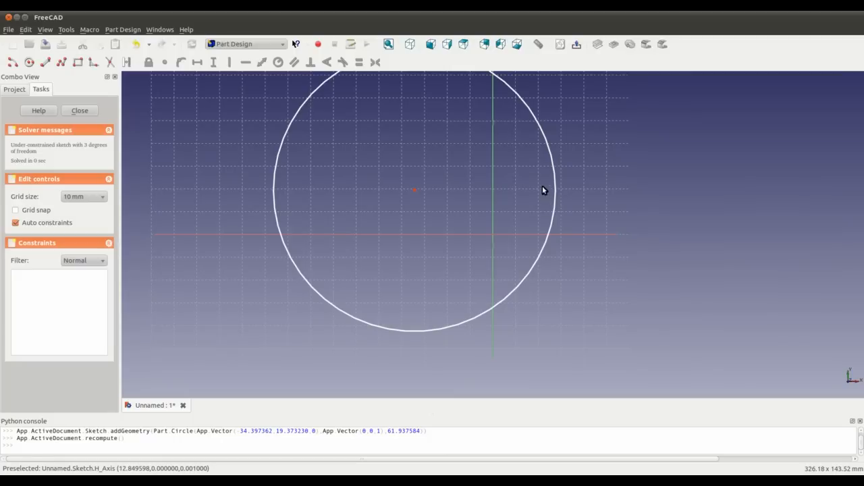
- Constrain the circle's radius to 40 mm
{"action": "left_click", "coordinate": [554, 170]}
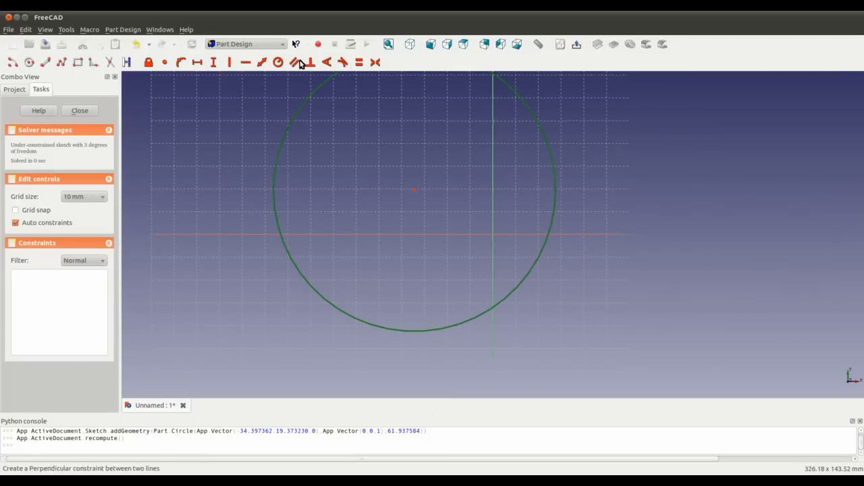
{"action": "left_click", "coordinate": [278, 62]}
{"action": "double_click", "coordinate": [524, 79]}
{"action": "type", "text": "40"}
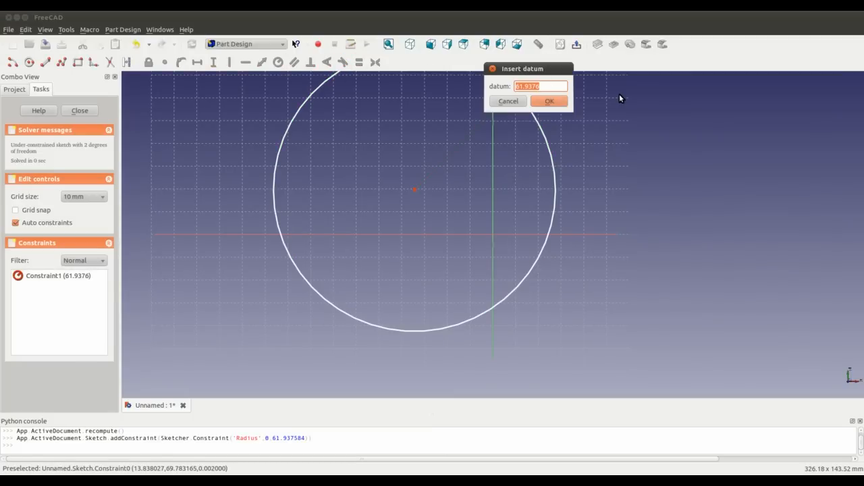
{"action": "key", "text": "Return"}
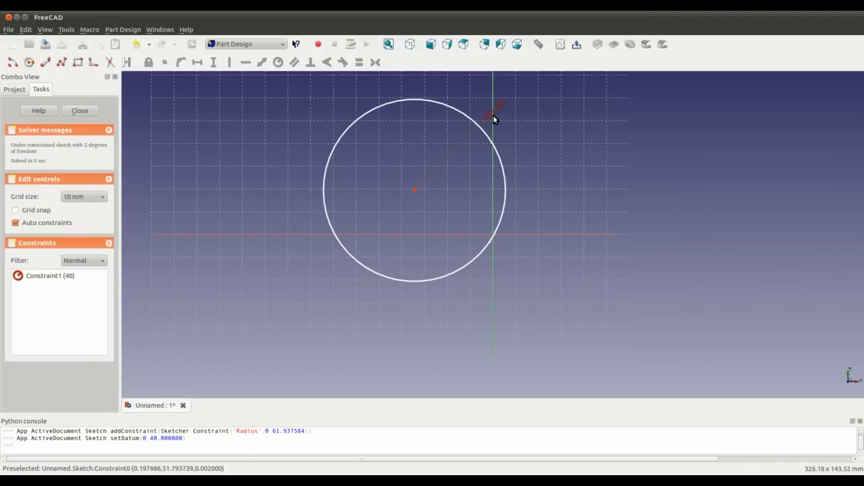
- Constrain the circle's centre to the origin with vertical and horizontal distances of 0
{"action": "left_click", "coordinate": [415, 189]}
{"action": "left_click", "coordinate": [213, 61]}
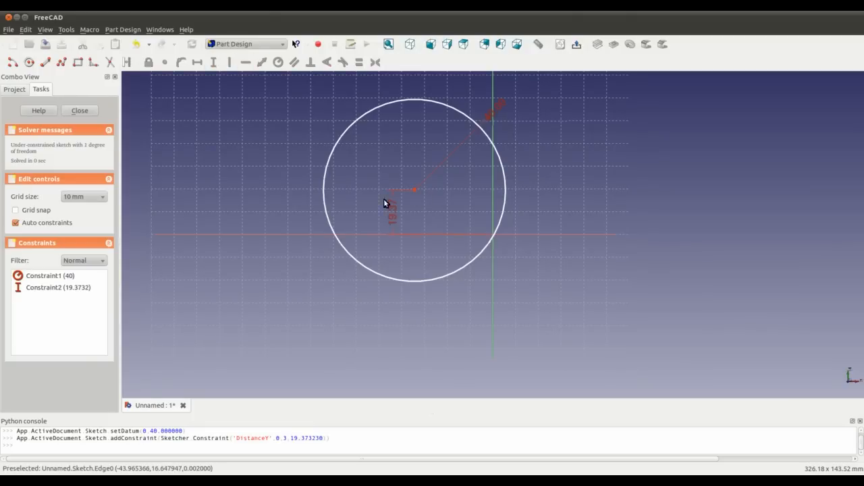
{"action": "double_click", "coordinate": [392, 202]}
{"action": "type", "text": "0"}
{"action": "key", "text": "Return"}
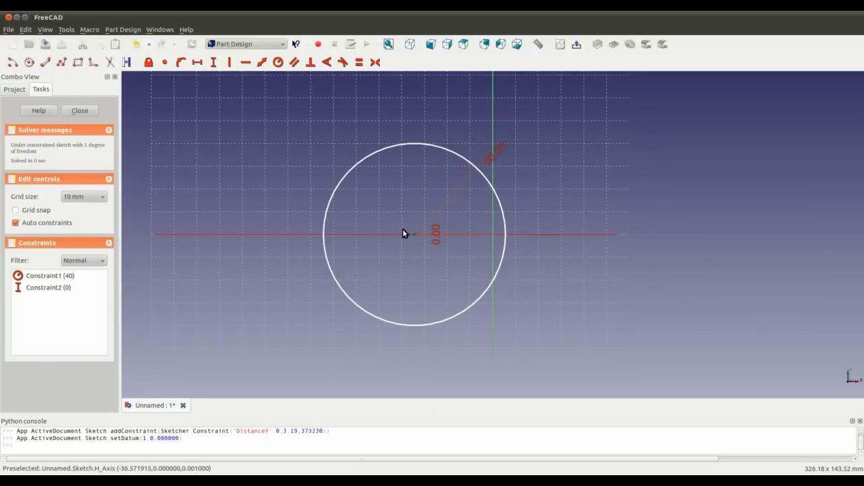
{"action": "left_click", "coordinate": [197, 62]}
{"action": "double_click", "coordinate": [461, 256]}
{"action": "type", "text": "0"}
{"action": "key", "text": "Return"}
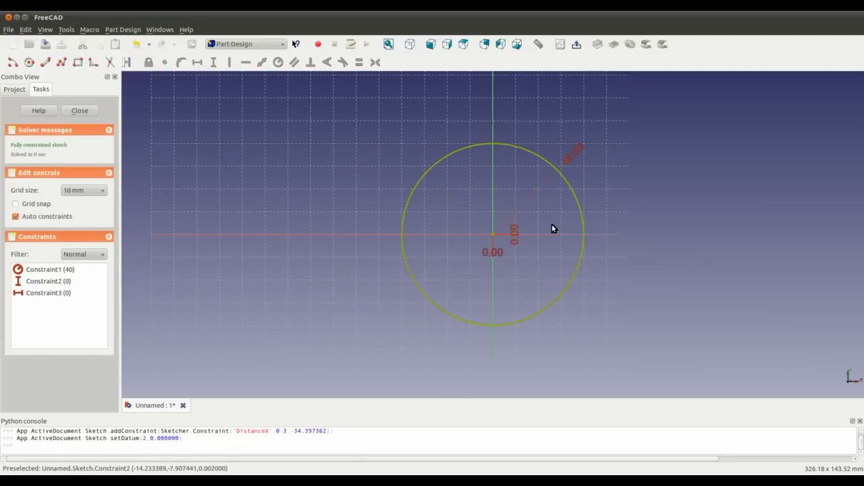
- Finish the circle sketch and pad it into a tall solid cylinder
{"action": "left_click", "coordinate": [576, 44]}
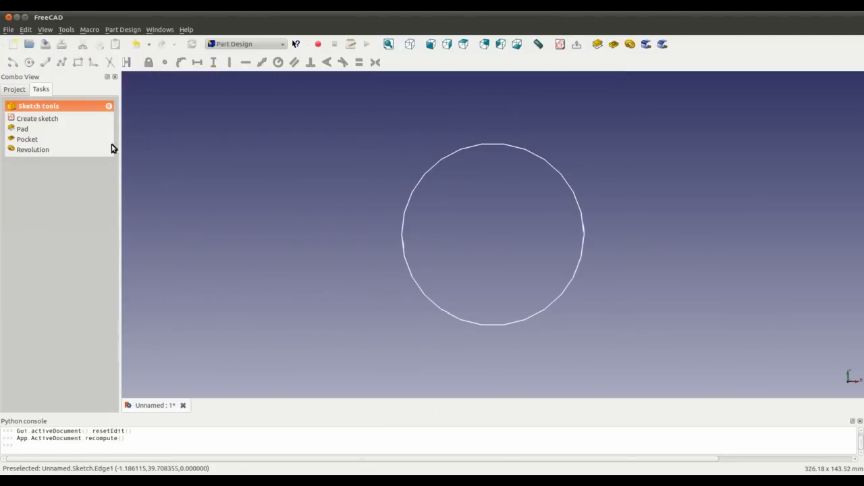
{"action": "left_click", "coordinate": [597, 44]}
{"action": "type", "text": "100"}
{"action": "key", "text": "Return"}
- Start a new sketch on the XZ plane
{"action": "middle_click_drag", "start_coordinate": [421, 197], "coordinate": [581, 222]}
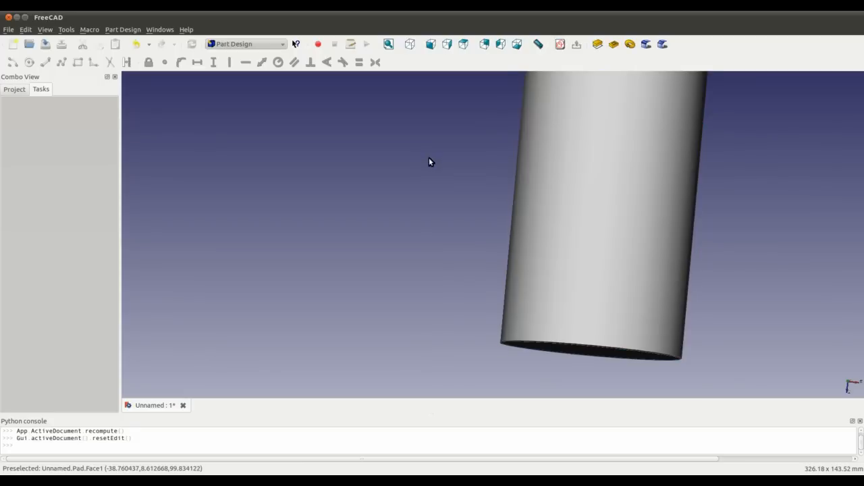
{"action": "left_click", "coordinate": [560, 44]}
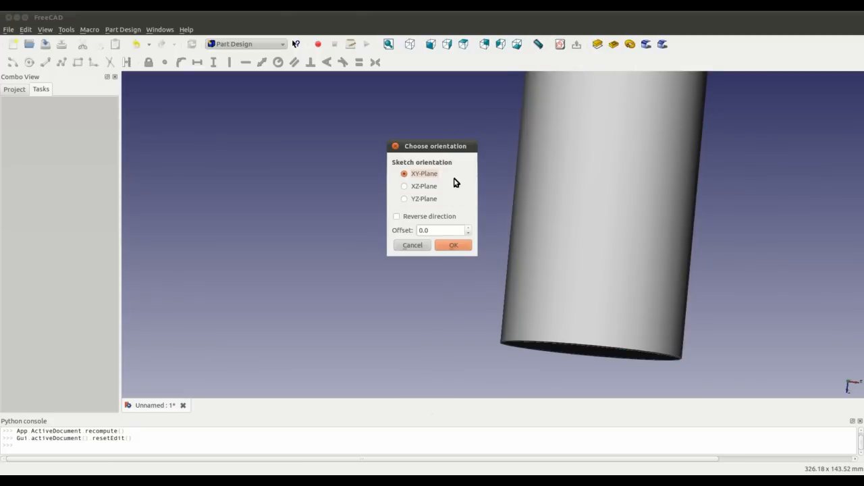
{"action": "left_click", "coordinate": [409, 187]}
{"action": "left_click", "coordinate": [450, 246]}
- Sketch a steep line about 78 mm long beside the cylinder, running down to just below the horizontal axis
{"action": "middle_click_drag", "start_coordinate": [520, 187], "coordinate": [696, 320]}
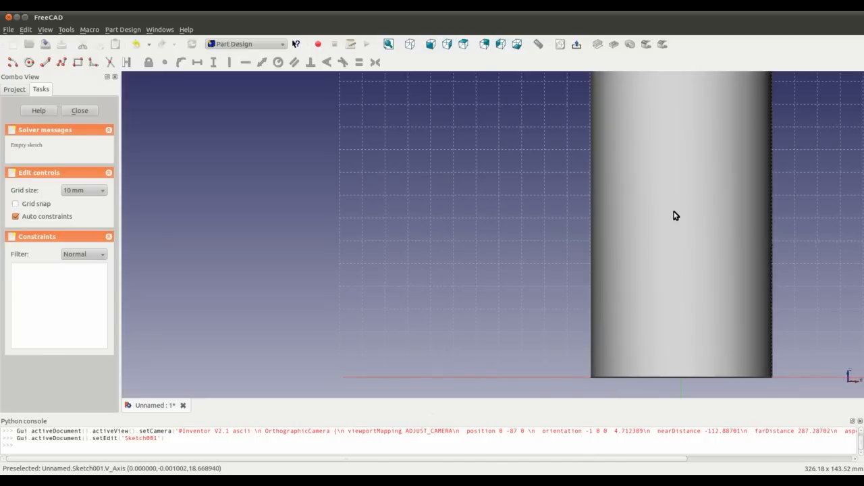
{"action": "left_click", "coordinate": [45, 62]}
{"action": "left_click", "coordinate": [451, 207]}
{"action": "left_click", "coordinate": [467, 382]}
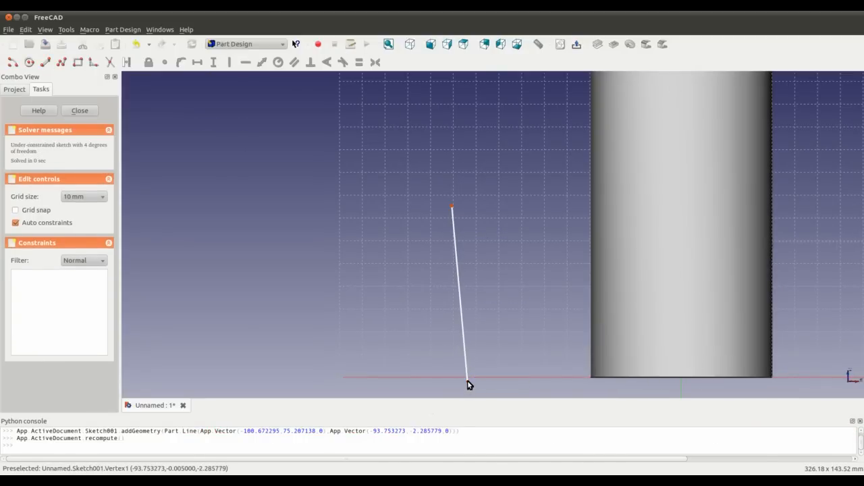
- Constrain the line's lower endpoint to a vertical distance of 0 from the horizontal axis
{"action": "left_click", "coordinate": [215, 62]}
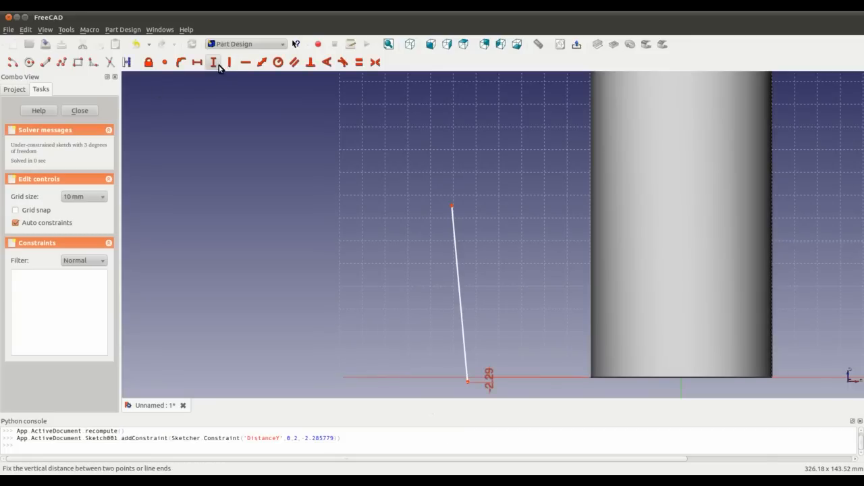
{"action": "double_click", "coordinate": [489, 379]}
{"action": "type", "text": "0"}
{"action": "key", "text": "Return"}
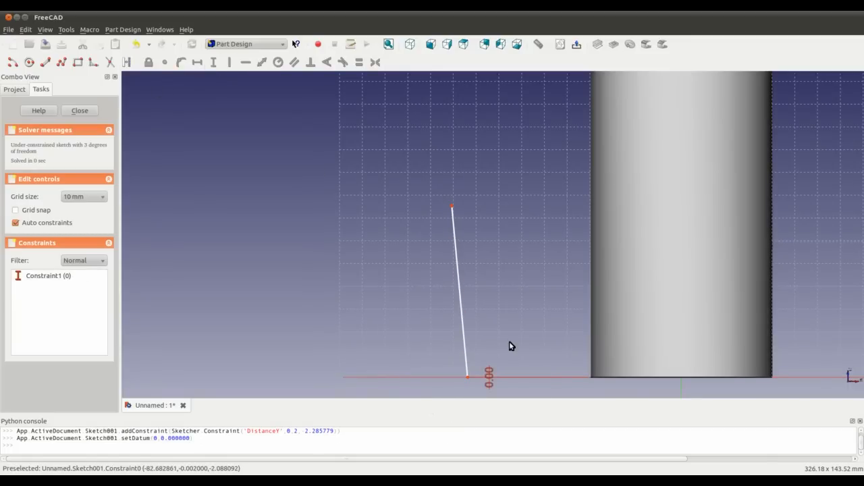
- Constrain the line to be vertical and shorten it by moving its upper endpoint down and closer to the cylinder
{"action": "mouse_move", "coordinate": [461, 303]}
{"action": "left_mouse_down"}
{"action": "mouse_move", "coordinate": [501, 268]}
{"action": "mouse_move", "coordinate": [506, 250]}
{"action": "mouse_move", "coordinate": [514, 340]}
{"action": "left_mouse_up"}
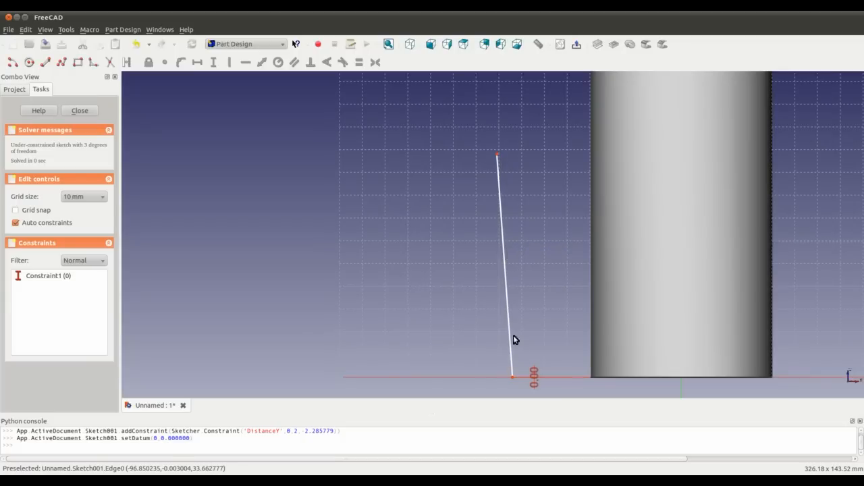
{"action": "left_click", "coordinate": [506, 289]}
{"action": "left_click", "coordinate": [228, 61]}
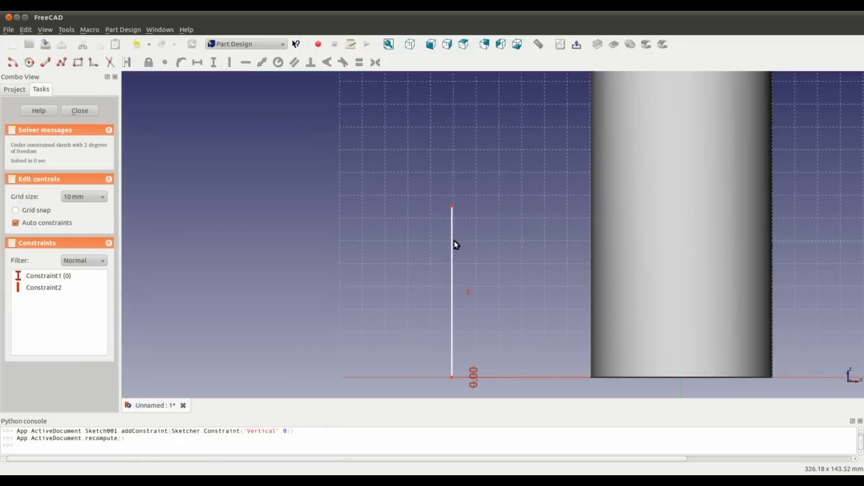
{"action": "left_click_drag", "start_coordinate": [452, 211], "coordinate": [531, 260]}
- Sketch a slanted line above the vertical line and make its lower end coincident with the vertical line's top endpoint
{"action": "left_click", "coordinate": [45, 65]}
{"action": "left_click", "coordinate": [458, 194]}
{"action": "left_click", "coordinate": [505, 263]}
{"action": "left_click", "coordinate": [505, 263]}
{"action": "left_click", "coordinate": [505, 263]}
{"action": "left_click", "coordinate": [531, 261]}
{"action": "left_click", "coordinate": [164, 62]}
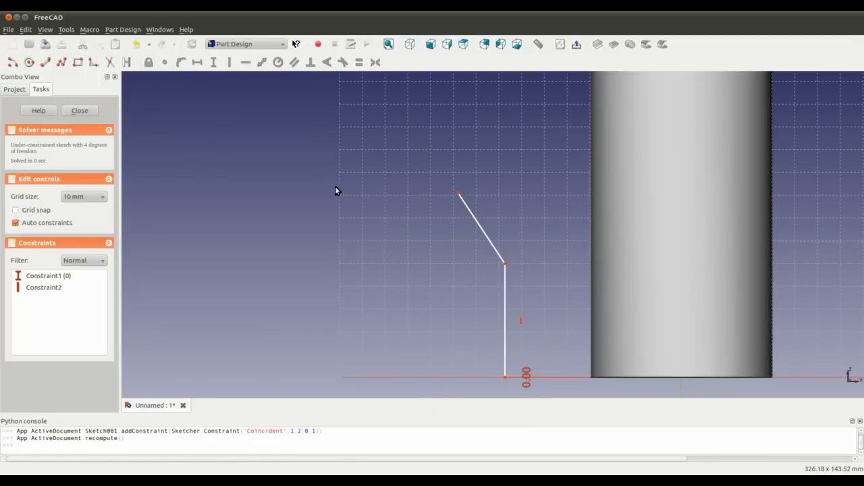
- Constrain the angle between the slanted and vertical lines to 145° and move the connected lines closer to the cylinder
{"action": "left_click", "coordinate": [492, 244]}
{"action": "left_click", "coordinate": [505, 293]}
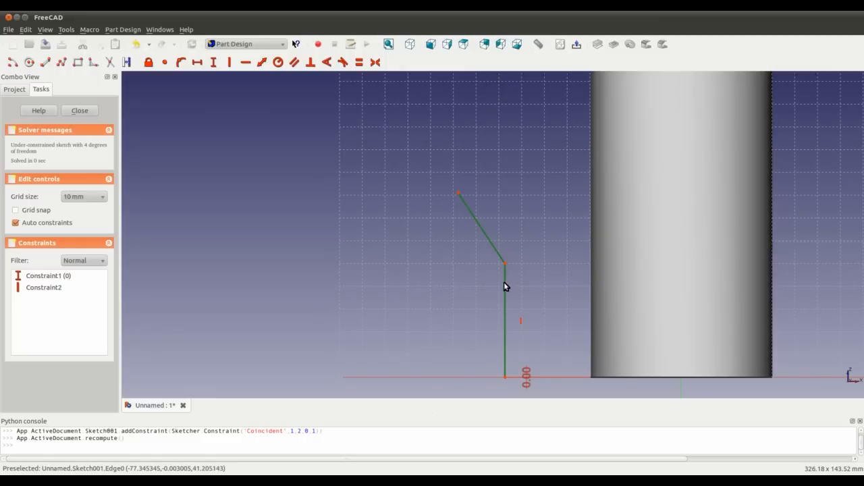
{"action": "left_click", "coordinate": [326, 62]}
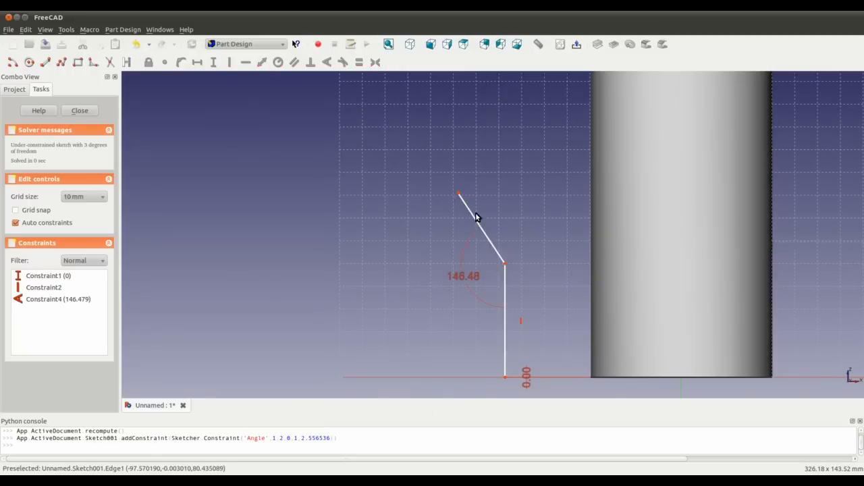
{"action": "double_click", "coordinate": [472, 274]}
{"action": "type", "text": "1"}
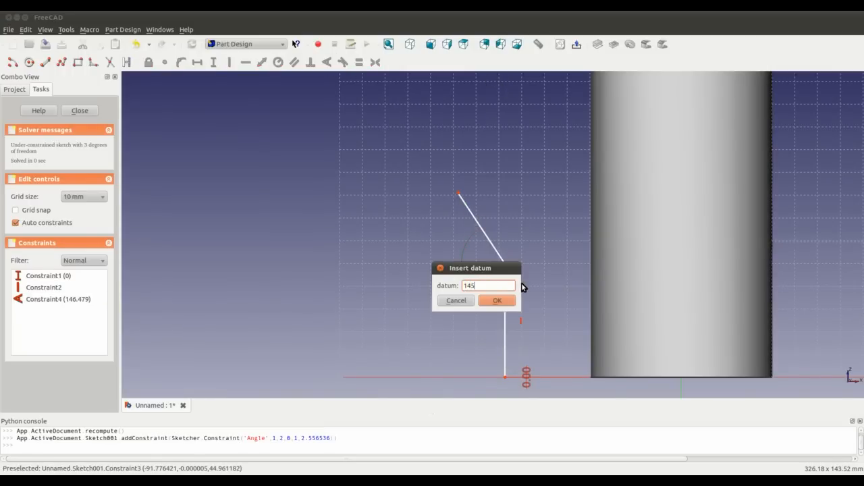
{"action": "type", "text": "45"}
{"action": "key", "text": "Return"}
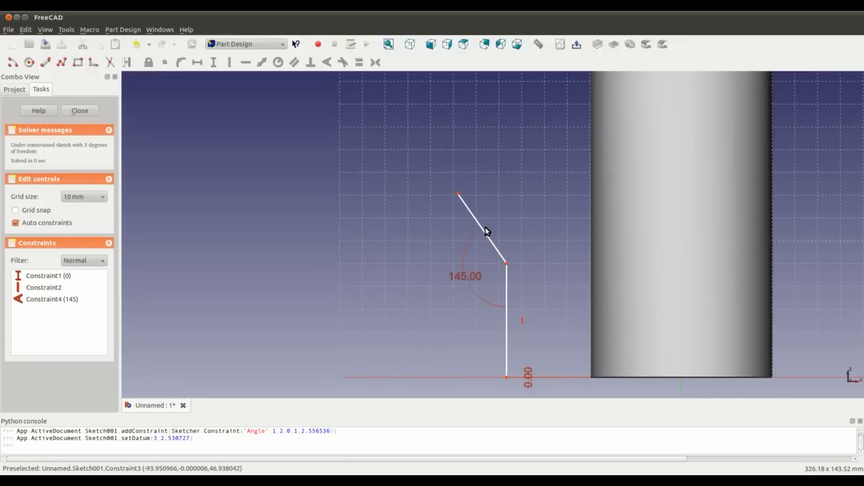
{"action": "mouse_move", "coordinate": [505, 290]}
{"action": "left_mouse_down"}
{"action": "mouse_move", "coordinate": [540, 299]}
{"action": "mouse_move", "coordinate": [549, 286]}
{"action": "left_mouse_up"}
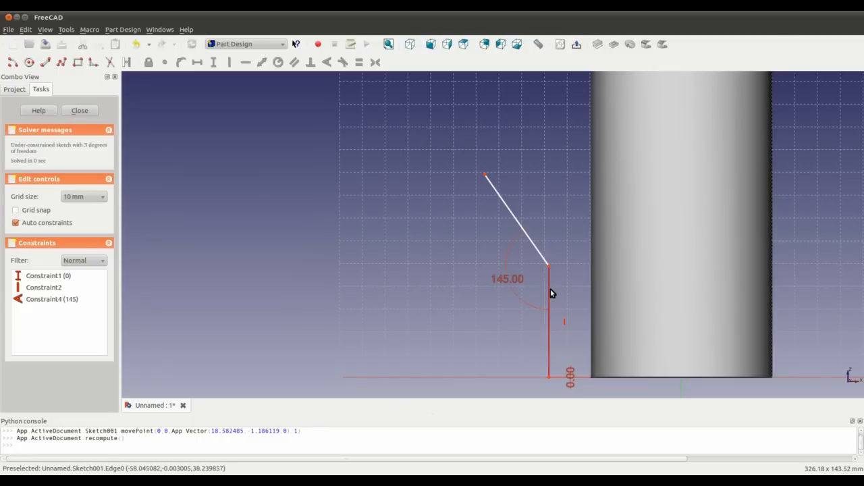
{"action": "left_click_drag", "start_coordinate": [550, 292], "coordinate": [563, 289]}
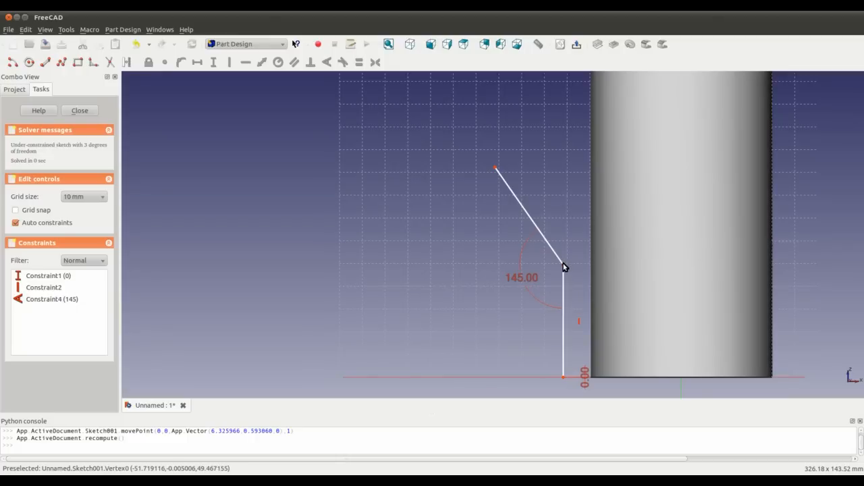
- Sketch a third line about 120 mm long that crosses the slanted line and descends away from the cylinder
{"action": "left_click", "coordinate": [45, 61]}
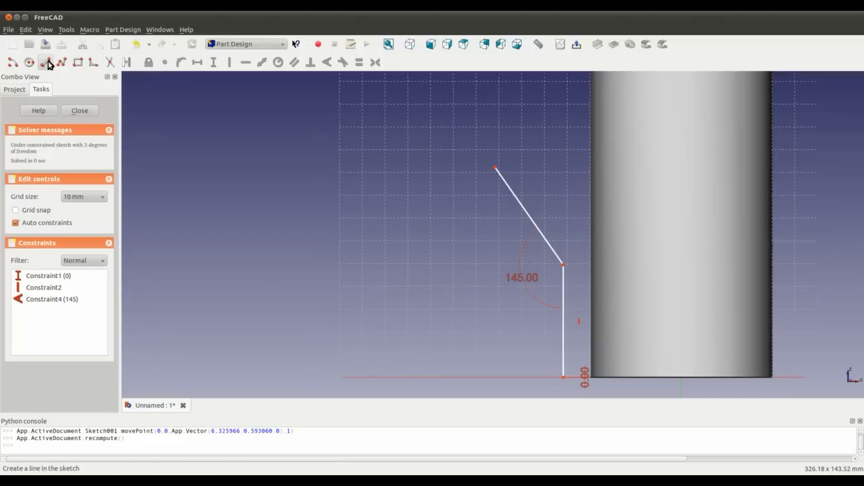
{"action": "left_click", "coordinate": [550, 201]}
{"action": "left_click", "coordinate": [315, 338]}
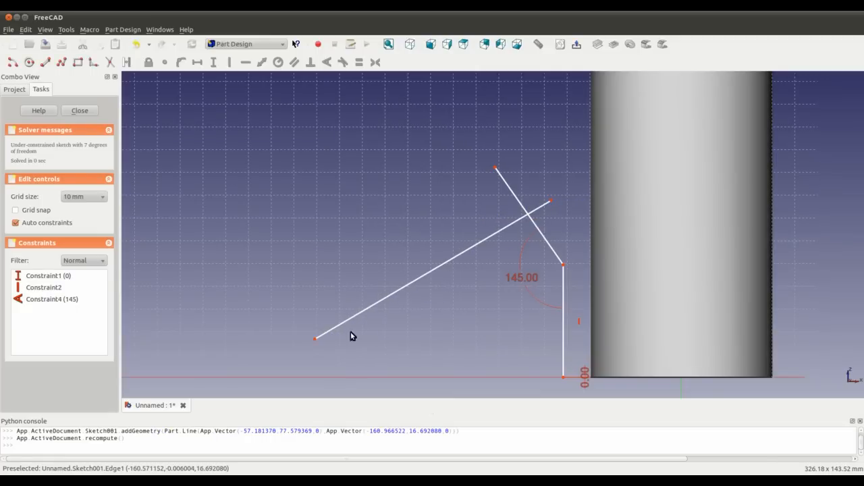
- Constrain the long third line perpendicular to the slanted line
{"action": "left_click", "coordinate": [447, 262]}
{"action": "left_click", "coordinate": [476, 184]}
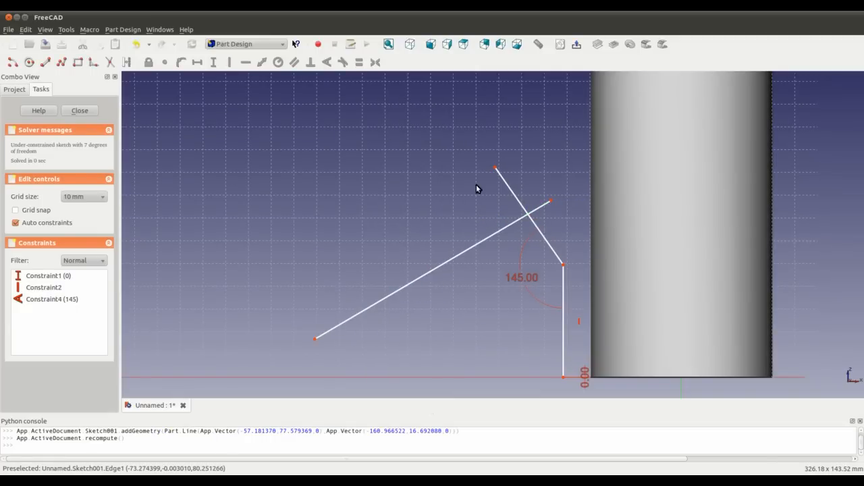
{"action": "left_click", "coordinate": [517, 199]}
{"action": "left_click", "coordinate": [512, 227]}
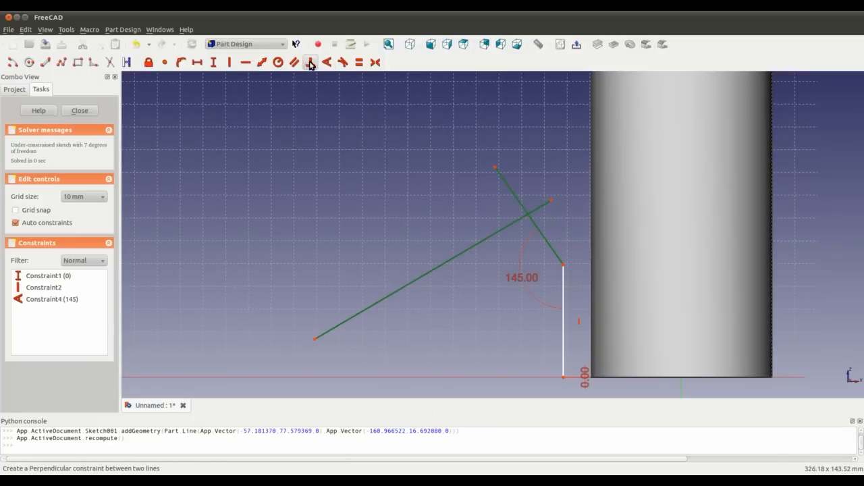
{"action": "left_click", "coordinate": [309, 61]}
- Constrain the long line's upper endpoint onto the slanted line and slide it slightly down along that line
{"action": "left_click", "coordinate": [550, 179]}
{"action": "left_click", "coordinate": [527, 208]}
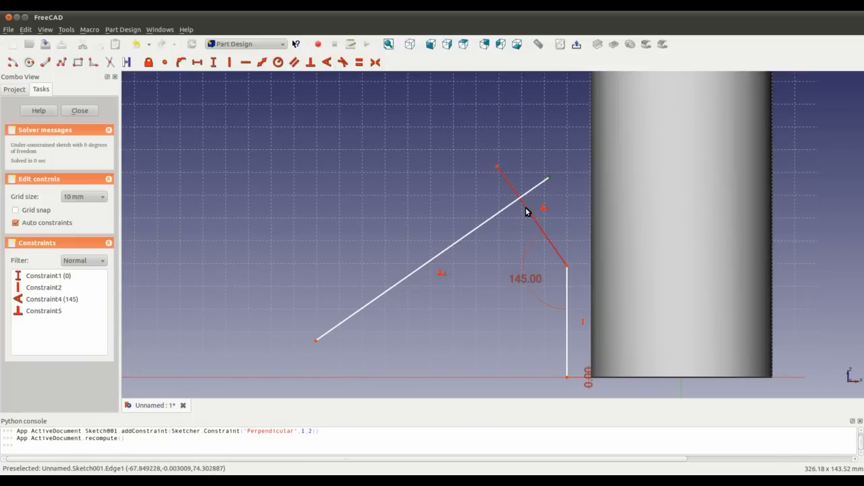
{"action": "left_click", "coordinate": [181, 61]}
{"action": "left_click_drag", "start_coordinate": [524, 194], "coordinate": [533, 209]}
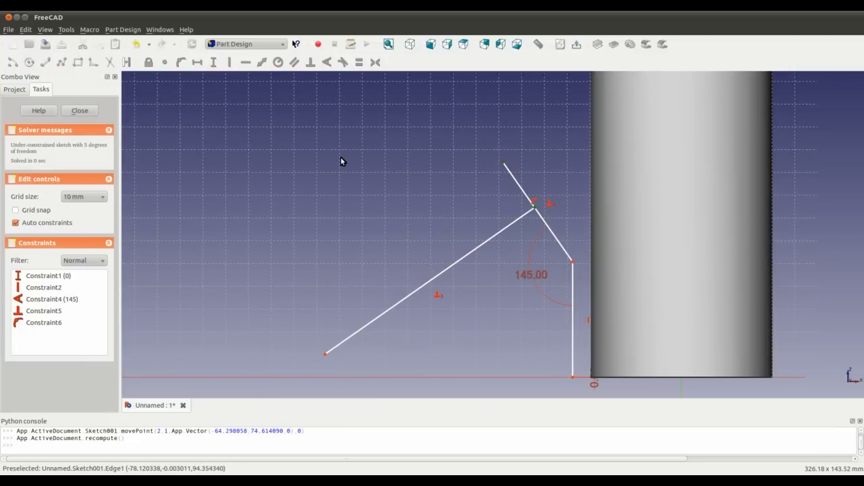
- Constrain the distance from the long line's upper endpoint to the slanted line's upper end to 30 mm
{"action": "left_click", "coordinate": [262, 62]}
{"action": "left_click_drag", "start_coordinate": [495, 202], "coordinate": [397, 232]}
{"action": "double_click", "coordinate": [415, 247]}
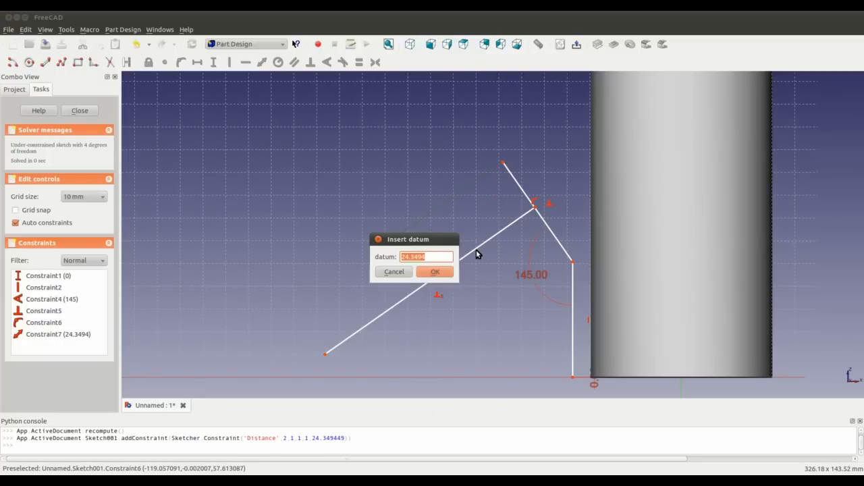
{"action": "type", "text": "30"}
{"action": "key", "text": "Return"}
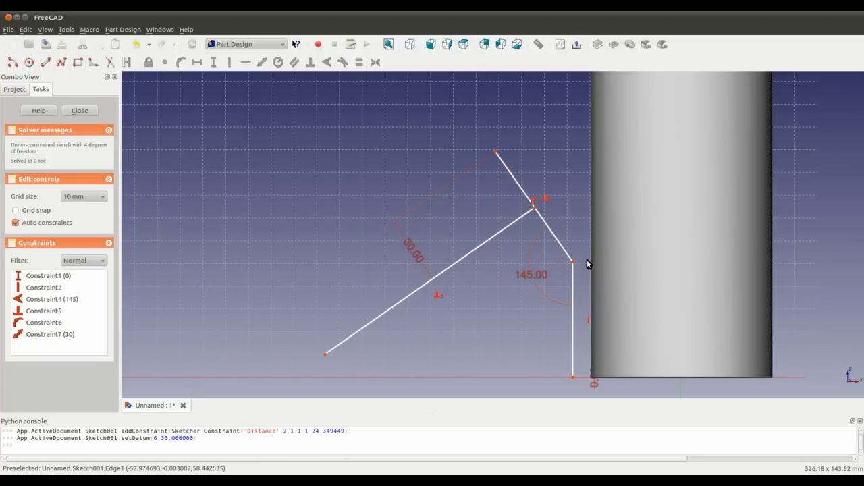
- Constrain the distance from the long line to the slanted line's lower end to 30 mm
{"action": "left_click", "coordinate": [572, 262]}
{"action": "left_click", "coordinate": [477, 253]}
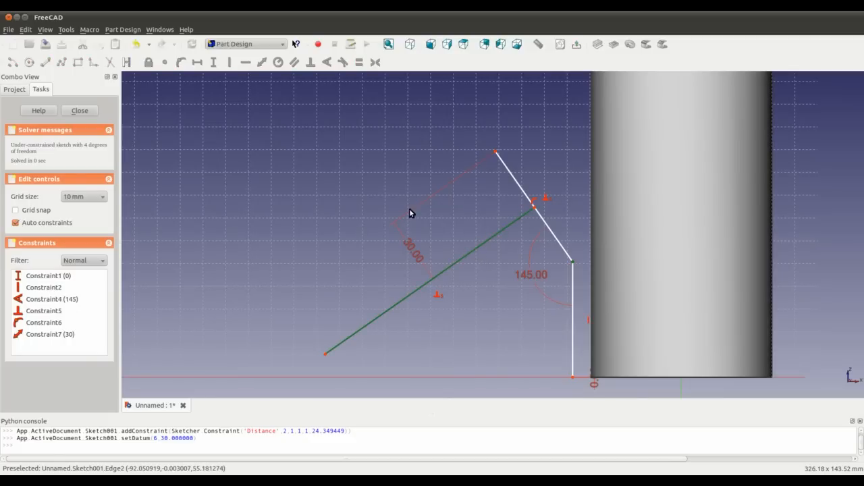
{"action": "left_click", "coordinate": [262, 63]}
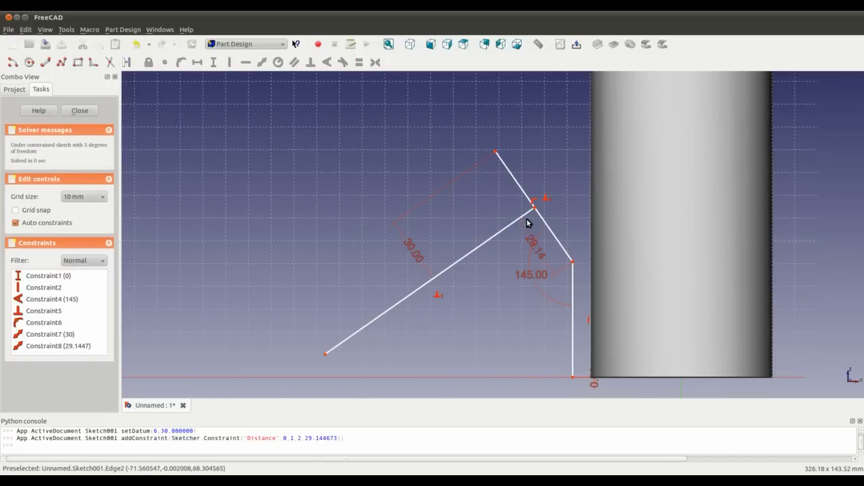
{"action": "double_click", "coordinate": [454, 312]}
{"action": "type", "text": "30"}
{"action": "key", "text": "Return"}
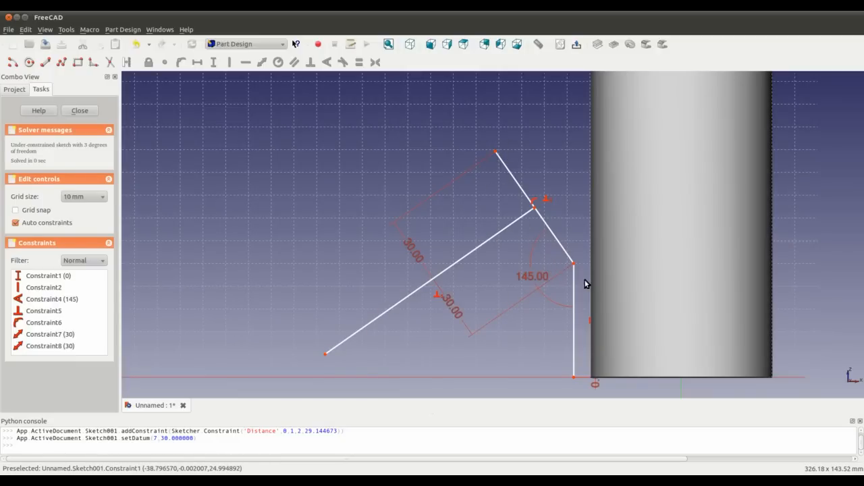
- Shift the connected lines about 14 mm away from the cylinder and constrain the long line's upper endpoint 50 mm above the horizontal axis
{"action": "left_click_drag", "start_coordinate": [576, 351], "coordinate": [541, 337]}
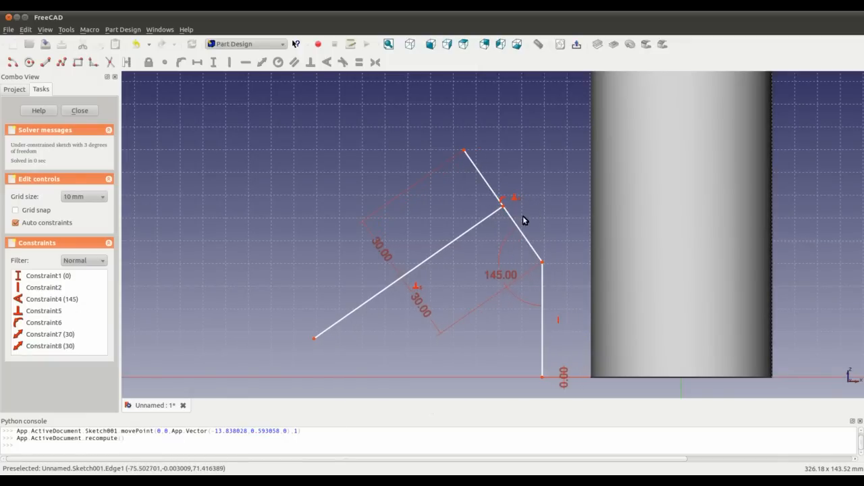
{"action": "left_click", "coordinate": [503, 205]}
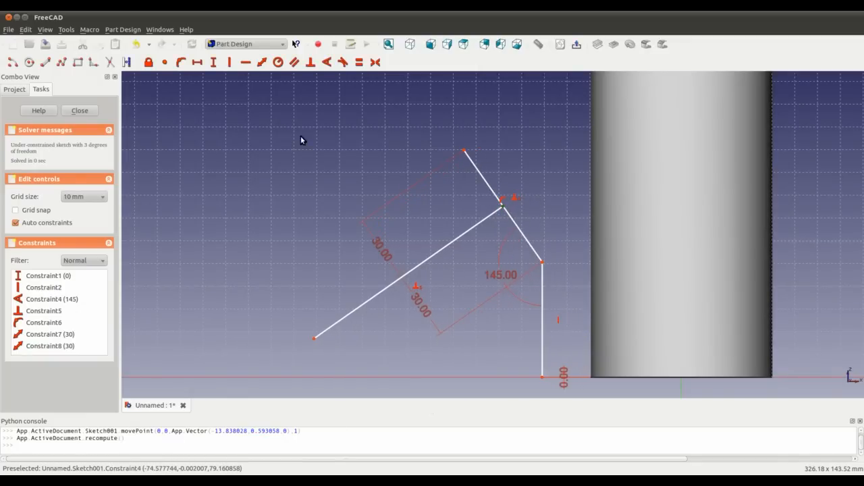
{"action": "left_click", "coordinate": [212, 63]}
{"action": "left_click_drag", "start_coordinate": [482, 299], "coordinate": [270, 290]}
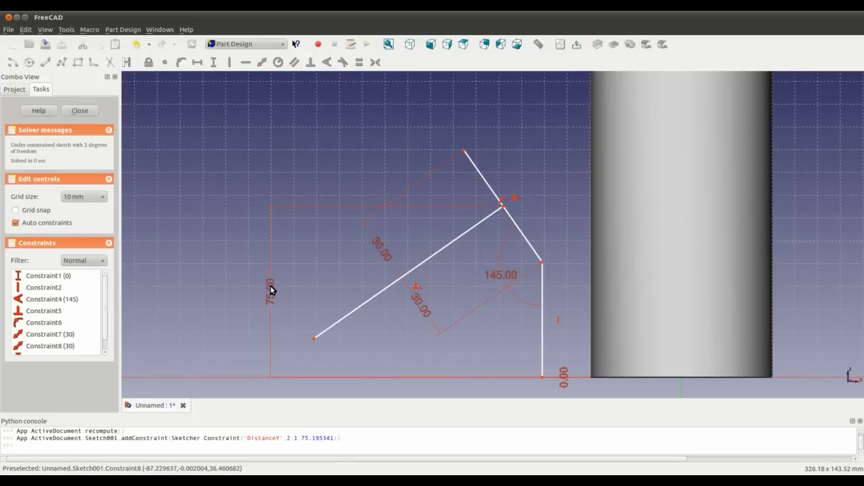
{"action": "double_click", "coordinate": [270, 290]}
{"action": "type", "text": "50"}
{"action": "key", "text": "Return"}
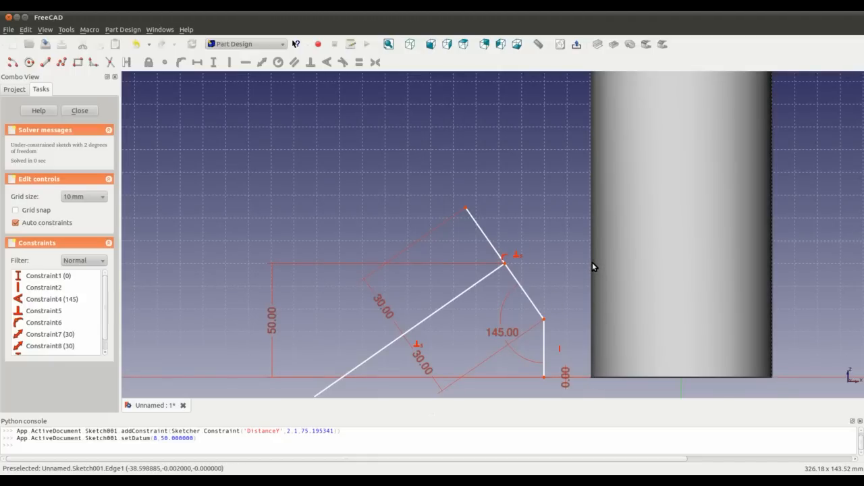
- Constrain the horizontal distance of the long line's upper endpoint from the sketch origin to -40 mm
{"action": "left_click", "coordinate": [507, 265]}
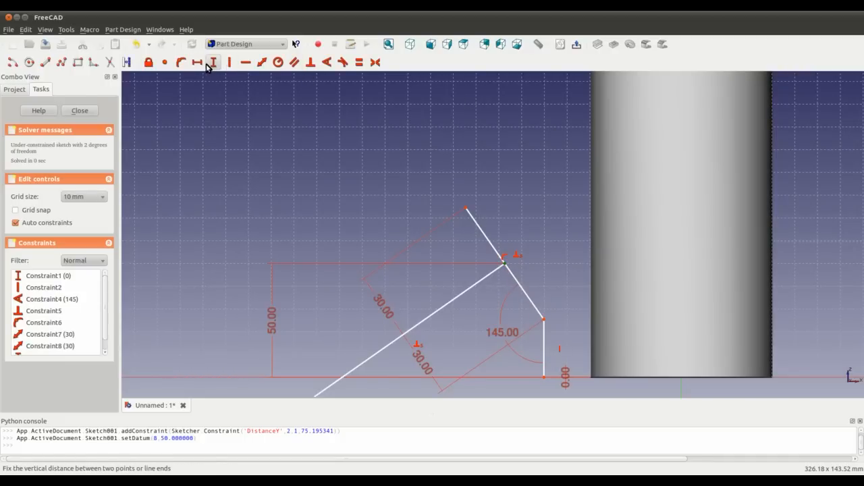
{"action": "left_click", "coordinate": [197, 62]}
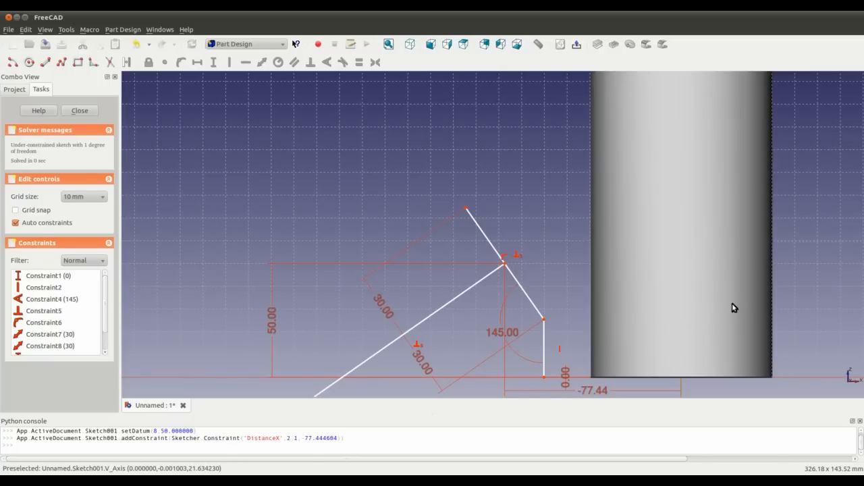
{"action": "double_click", "coordinate": [599, 394]}
{"action": "type", "text": "-40"}
{"action": "key", "text": "Return"}
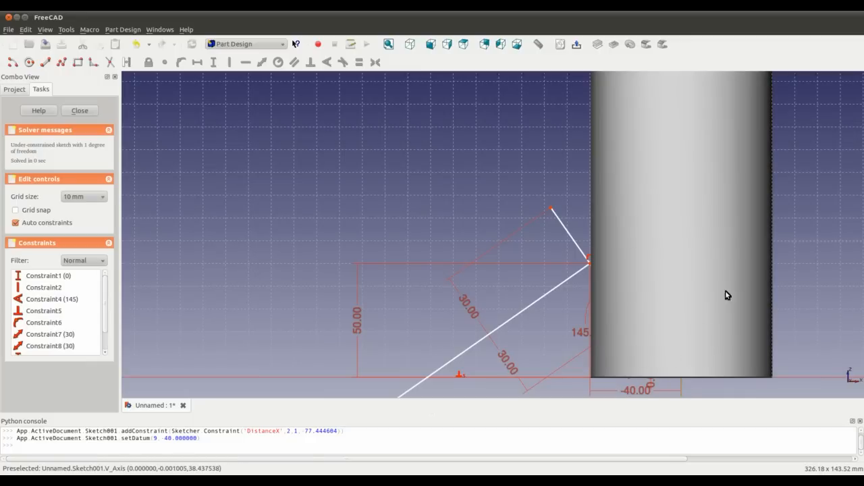
- Change the long line's upper endpoint's horizontal distance from the origin to -80 mm
{"action": "double_click", "coordinate": [635, 391]}
{"action": "type", "text": "-80"}
{"action": "key", "text": "Return"}
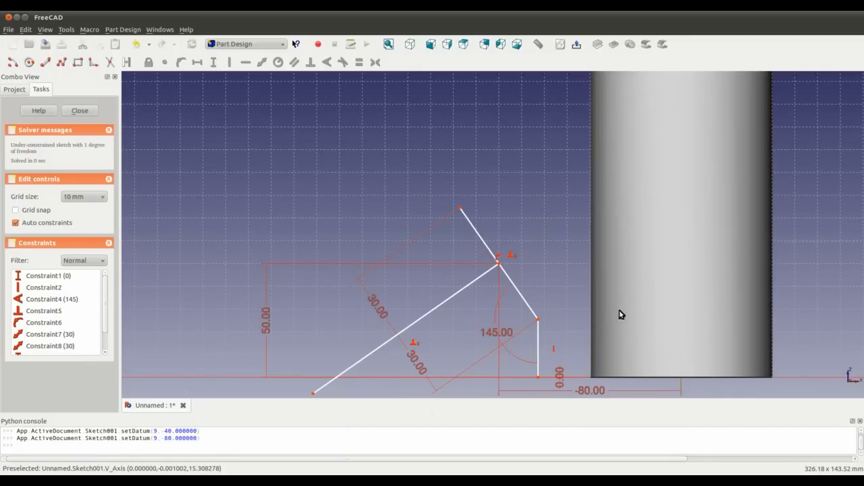
- Convert the long line, the slanted line and the vertical line into construction geometry
{"action": "middle_click_drag", "start_coordinate": [588, 301], "coordinate": [606, 265]}
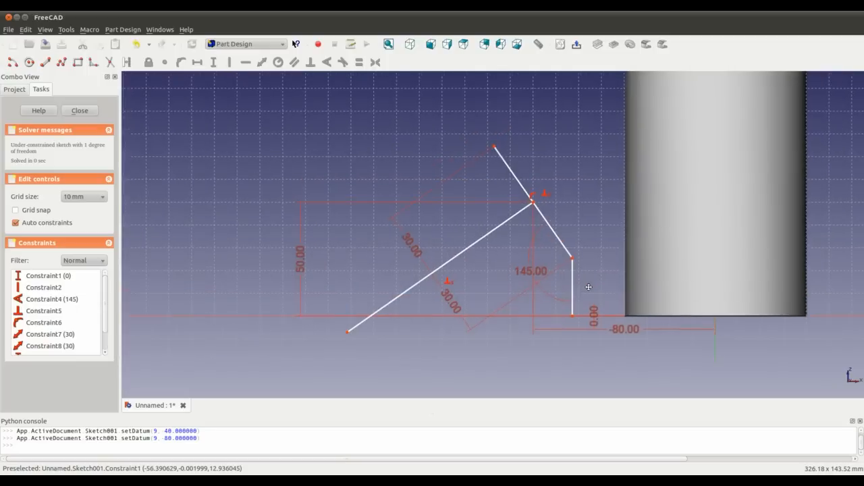
{"action": "left_click", "coordinate": [505, 230]}
{"action": "left_click", "coordinate": [554, 232]}
{"action": "left_click", "coordinate": [574, 279]}
{"action": "left_click", "coordinate": [126, 61]}
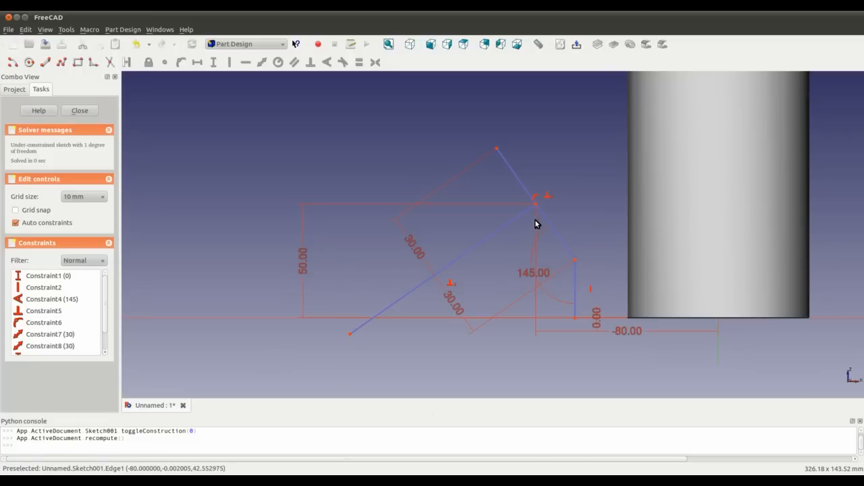
- Sketch four loose lines roughly outlining a tilted rectangle of about 50 by 70 mm across the long construction line
{"action": "left_click", "coordinate": [45, 61]}
{"action": "left_click", "coordinate": [359, 209]}
{"action": "left_click", "coordinate": [449, 146]}
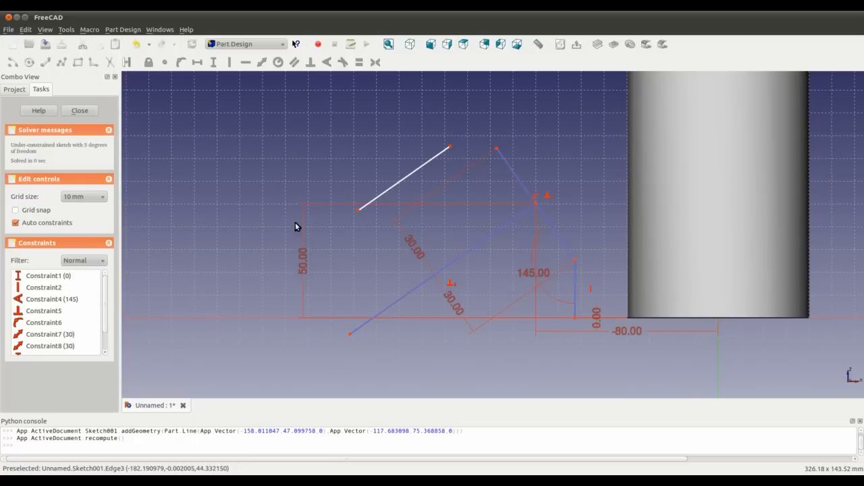
{"action": "left_click", "coordinate": [359, 235]}
{"action": "left_click", "coordinate": [451, 369]}
{"action": "left_click", "coordinate": [469, 352]}
{"action": "left_click", "coordinate": [552, 294]}
{"action": "left_click", "coordinate": [45, 61]}
{"action": "left_click", "coordinate": [465, 163]}
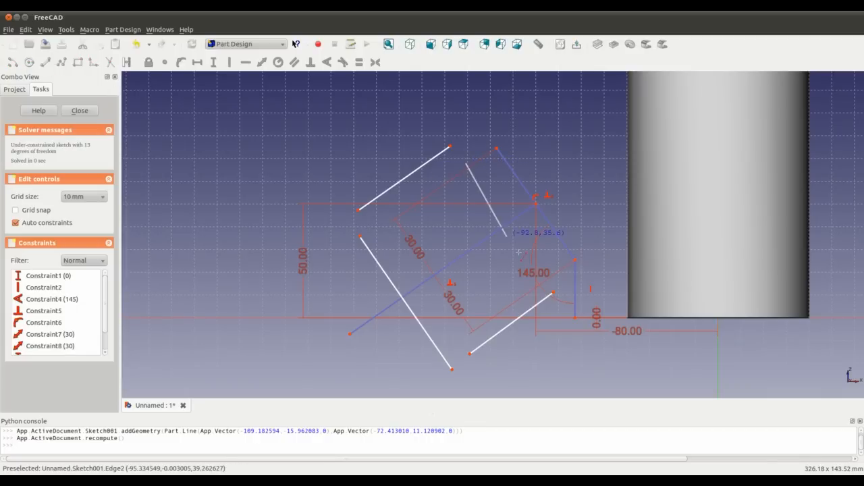
{"action": "left_click", "coordinate": [560, 283]}
- Join the four loose lines at all four corners with coincident constraints to close the outline
{"action": "left_click", "coordinate": [554, 296]}
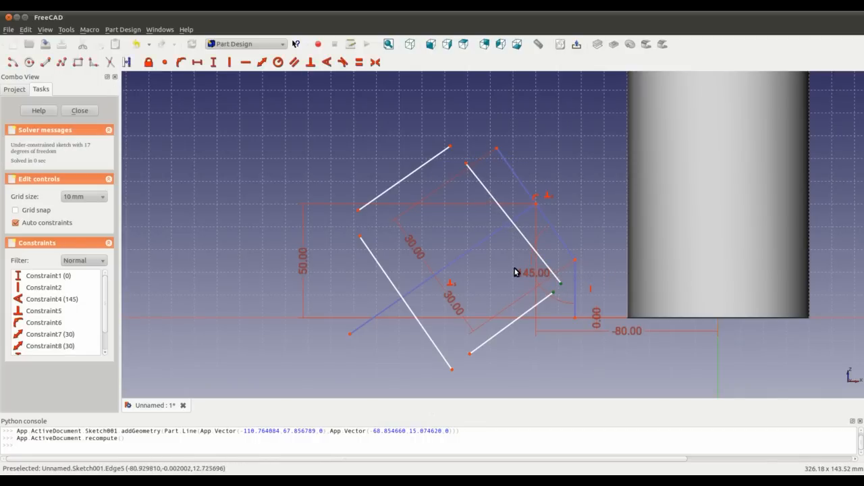
{"action": "left_click", "coordinate": [165, 62]}
{"action": "left_click", "coordinate": [466, 163]}
{"action": "left_click", "coordinate": [448, 146]}
{"action": "left_click", "coordinate": [165, 62]}
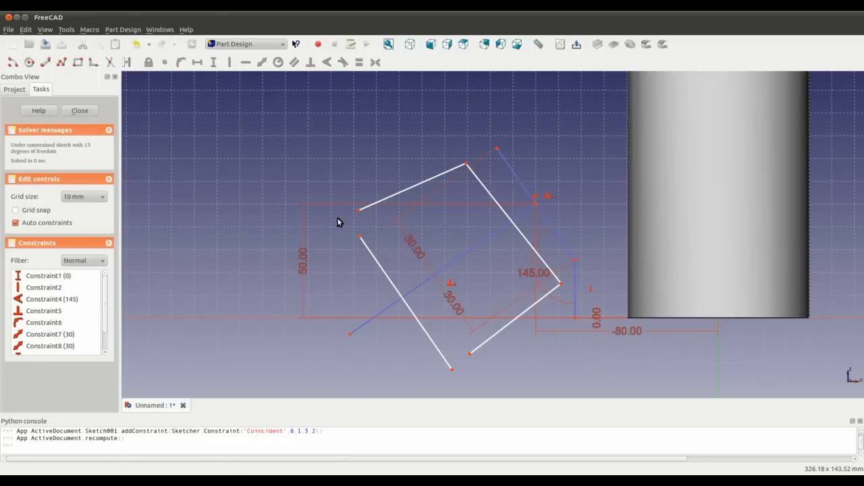
{"action": "left_click", "coordinate": [359, 210]}
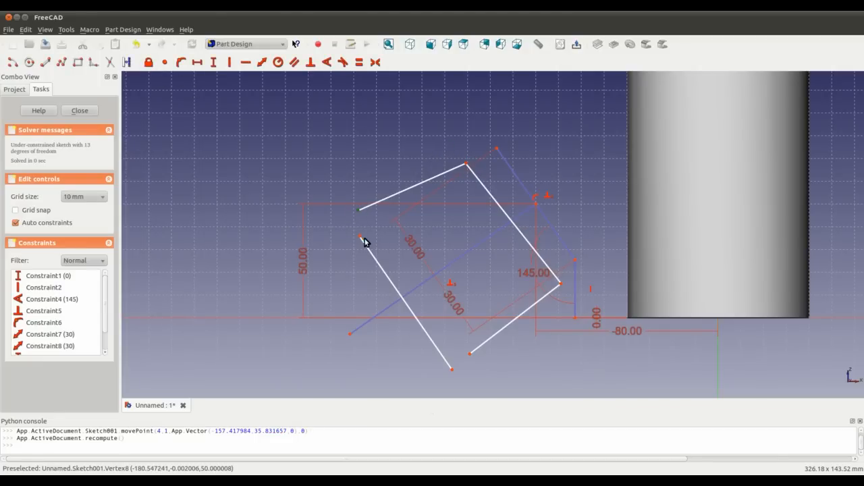
{"action": "left_click", "coordinate": [362, 240]}
{"action": "left_click", "coordinate": [165, 61]}
{"action": "left_click", "coordinate": [453, 369]}
{"action": "left_click", "coordinate": [470, 352]}
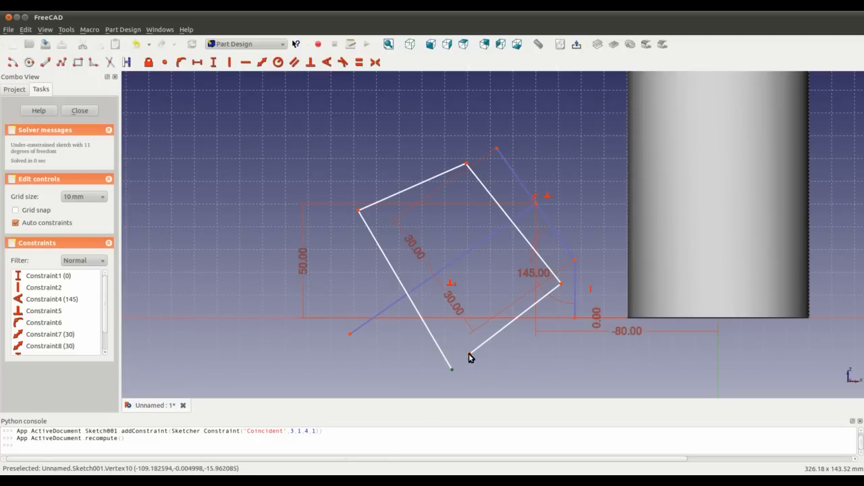
{"action": "left_click", "coordinate": [164, 62]}
- Constrain adjacent sides perpendicular at the outline's left, lower and right corners to square it into a rectangle
{"action": "left_click", "coordinate": [372, 232]}
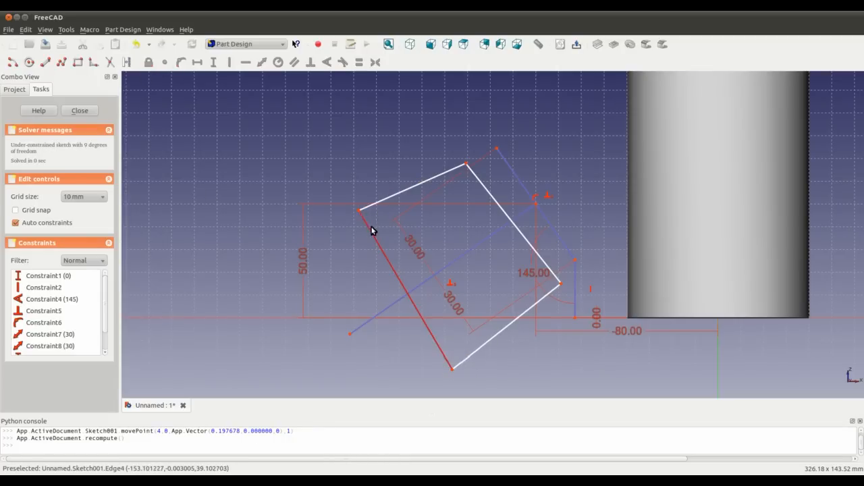
{"action": "left_click", "coordinate": [390, 199]}
{"action": "left_click", "coordinate": [310, 61]}
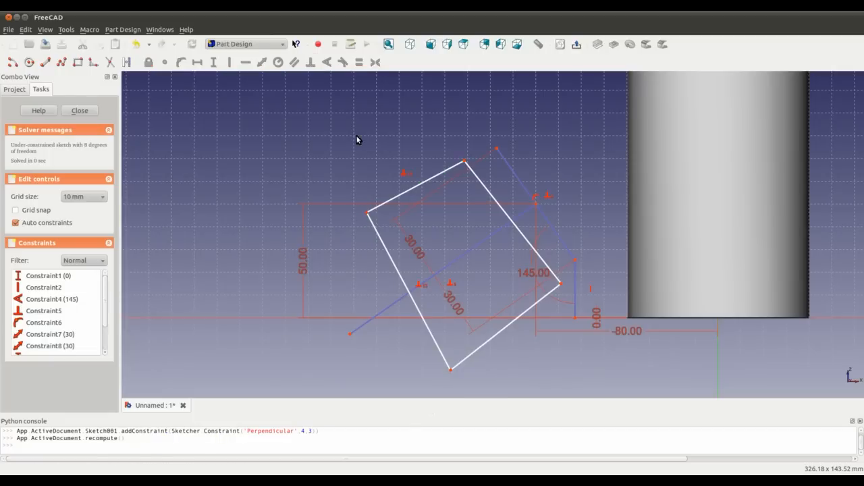
{"action": "left_click", "coordinate": [435, 346]}
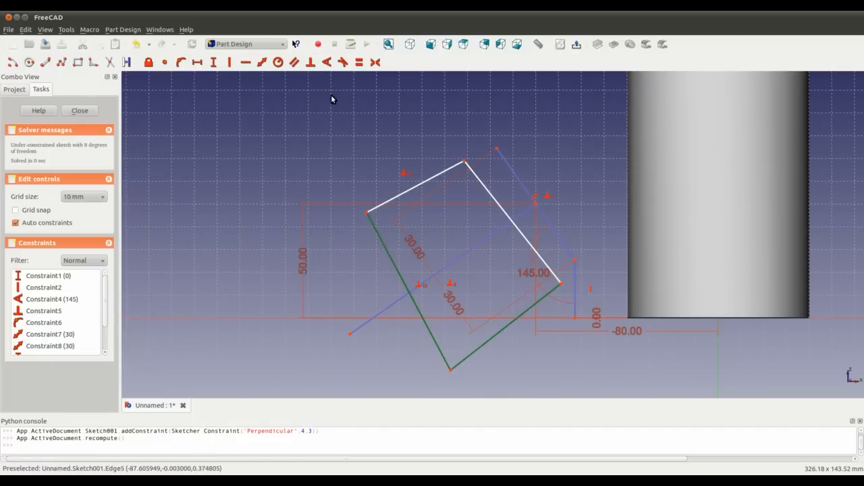
{"action": "left_click", "coordinate": [311, 61]}
{"action": "left_click", "coordinate": [523, 242]}
{"action": "left_click", "coordinate": [528, 318]}
{"action": "left_click", "coordinate": [310, 62]}
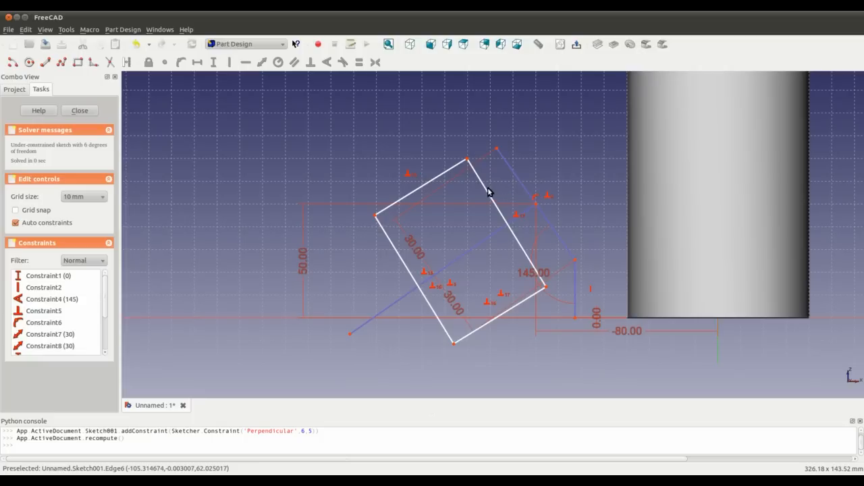
- Try to add a fourth perpendicular constraint between the two sides meeting at the rectangle's top corner
{"action": "left_click", "coordinate": [488, 192]}
{"action": "left_click", "coordinate": [447, 175]}
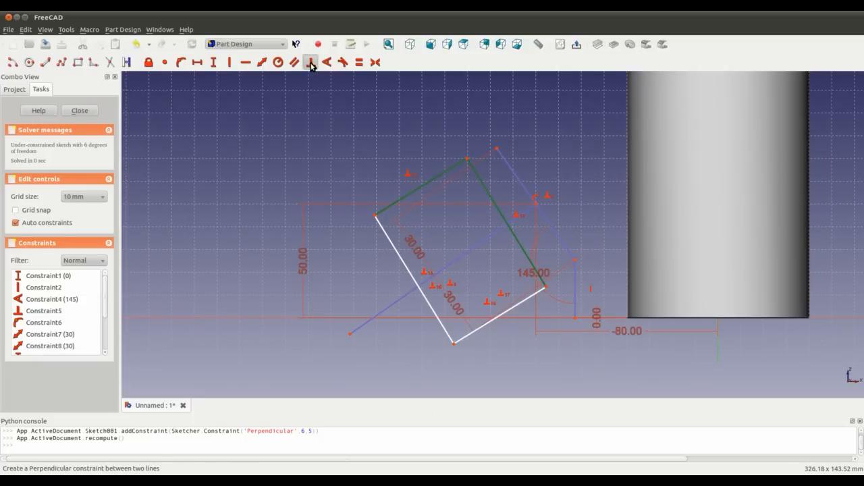
{"action": "left_click", "coordinate": [310, 62]}
- Delete the conflicting perpendicular constraint Constraint18 from the sketch
{"action": "scroll", "coordinate": [107, 322], "scroll_direction": "down", "scroll_amount": 3}
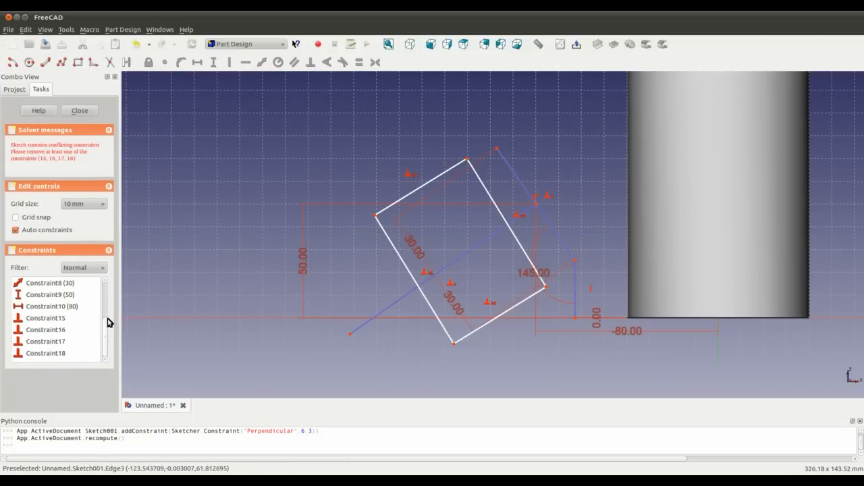
{"action": "left_click", "coordinate": [72, 354]}
{"action": "key", "text": "Delete"}
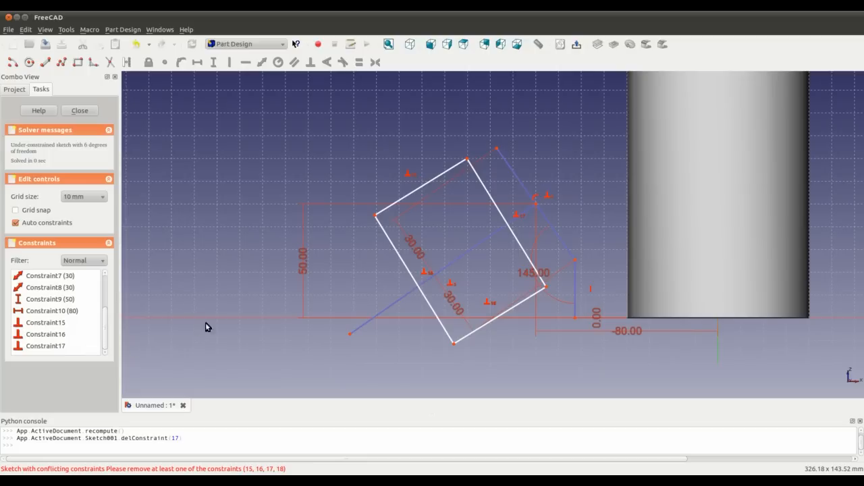
- Constrain the length of the rectangle's upper short side to 30 mm
{"action": "left_click", "coordinate": [445, 174]}
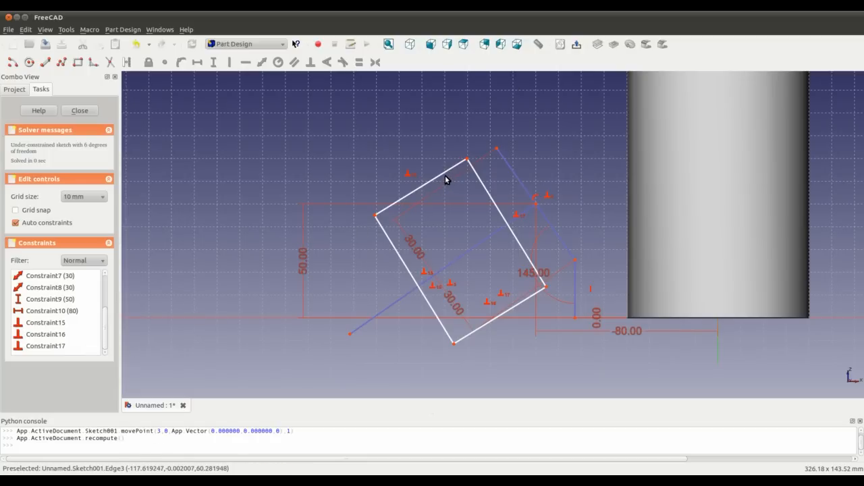
{"action": "left_click", "coordinate": [262, 62]}
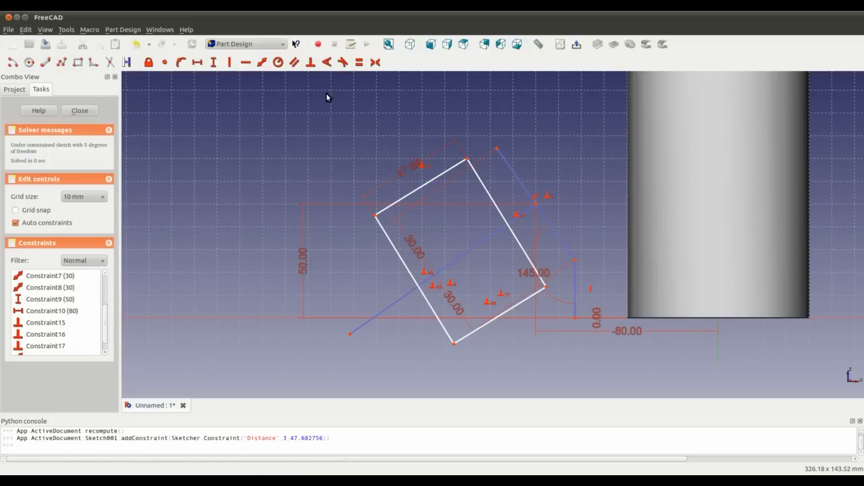
{"action": "double_click", "coordinate": [376, 122]}
{"action": "type", "text": "30"}
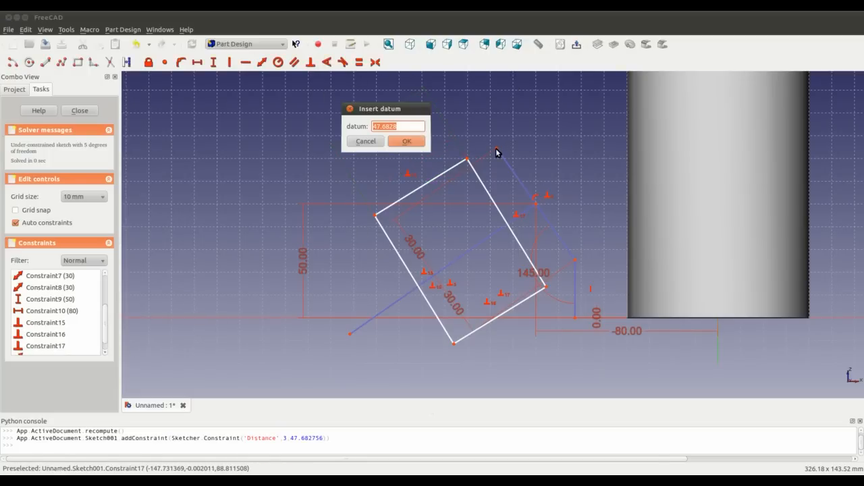
{"action": "key", "text": "Return"}
- Make the rectangle's long side nearest the cylinder parallel to the slanted construction line
{"action": "mouse_move", "coordinate": [495, 148]}
{"action": "left_mouse_down"}
{"action": "mouse_move", "coordinate": [507, 226]}
{"action": "mouse_move", "coordinate": [484, 222]}
{"action": "mouse_move", "coordinate": [510, 181]}
{"action": "left_mouse_up"}
{"action": "left_click", "coordinate": [475, 208]}
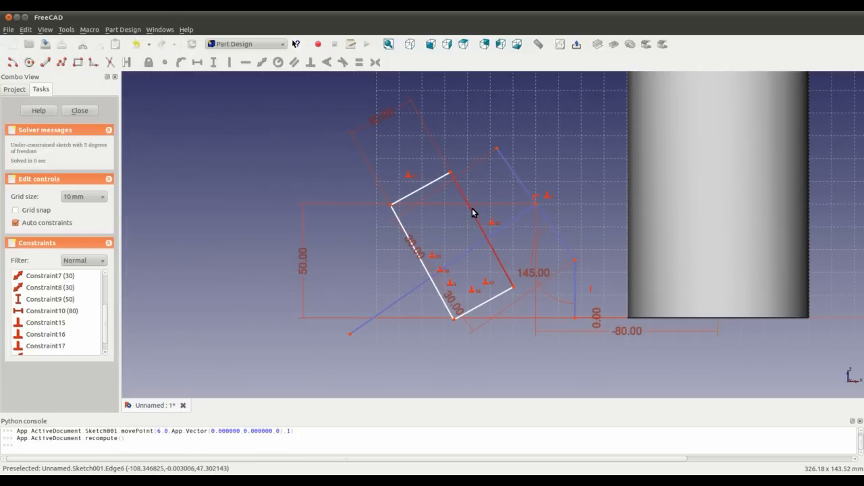
{"action": "left_click", "coordinate": [514, 170]}
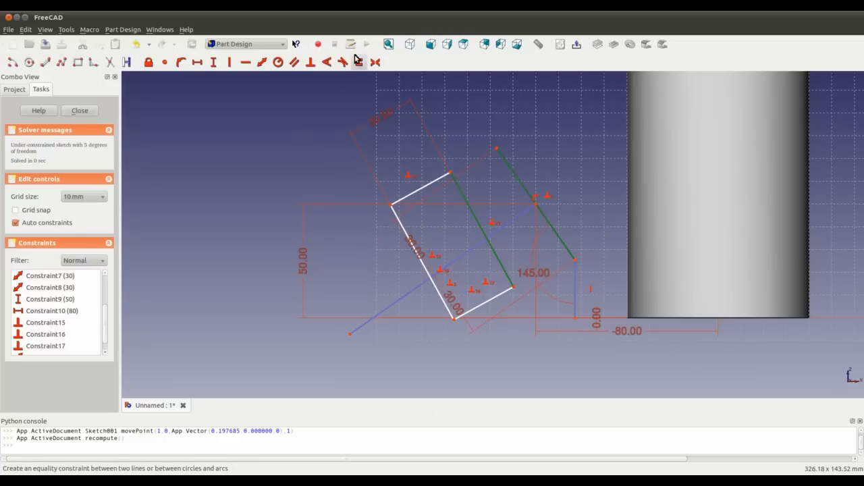
{"action": "left_click", "coordinate": [295, 62]}
- Move the rectangle above the long construction line and dimension the distance from its lower corner nearest the cylinder to that line
{"action": "left_click_drag", "start_coordinate": [453, 208], "coordinate": [387, 132]}
{"action": "left_click", "coordinate": [480, 247]}
{"action": "left_click", "coordinate": [262, 62]}
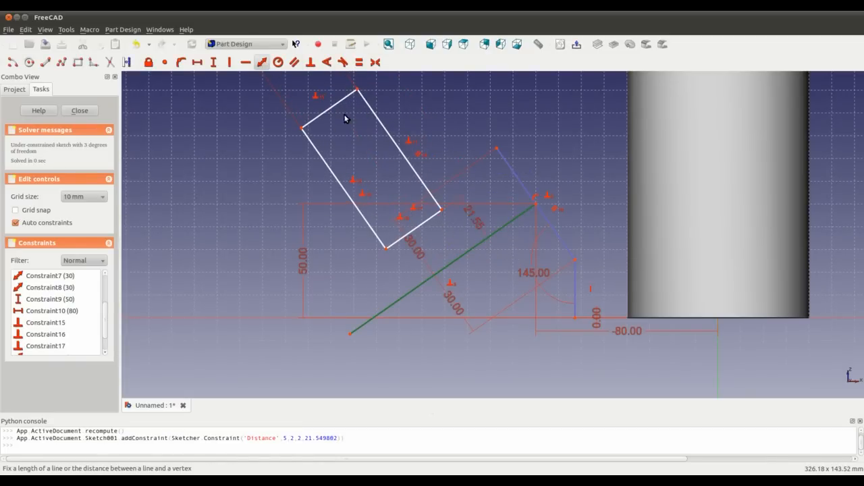
- Try to set the distance between the rectangle's corner and the long construction line to 0 and reposition its dimension label
{"action": "double_click", "coordinate": [456, 233]}
{"action": "type", "text": "0"}
{"action": "key", "text": "Return"}
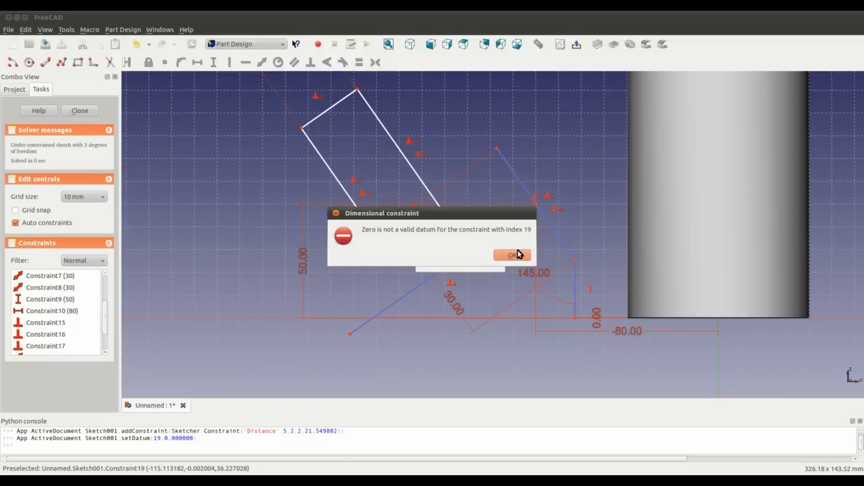
{"action": "left_click", "coordinate": [516, 254]}
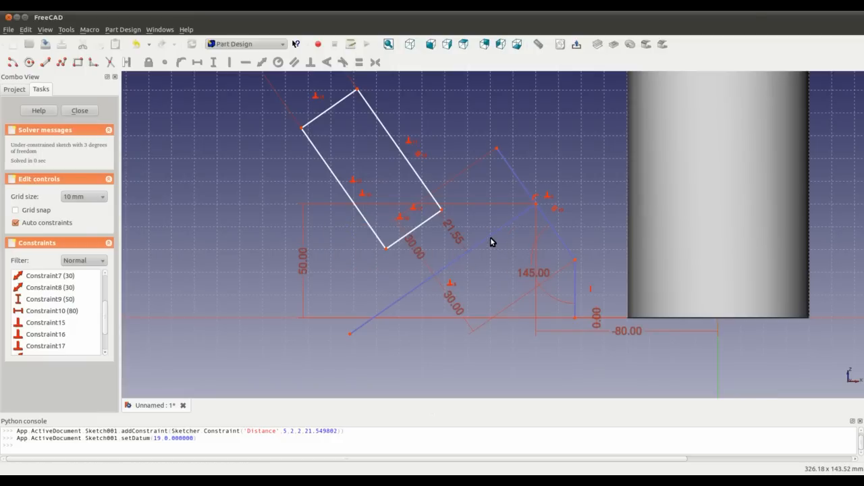
{"action": "left_click_drag", "start_coordinate": [459, 244], "coordinate": [447, 251]}
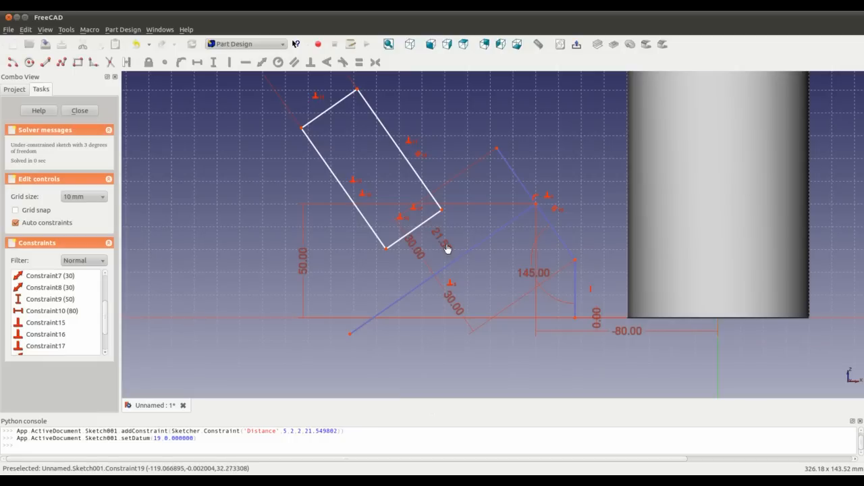
- Try again to set the corner's distance from the long construction line to 0, and delete that distance constraint
{"action": "double_click", "coordinate": [446, 245]}
{"action": "type", "text": "0"}
{"action": "key", "text": "Return"}
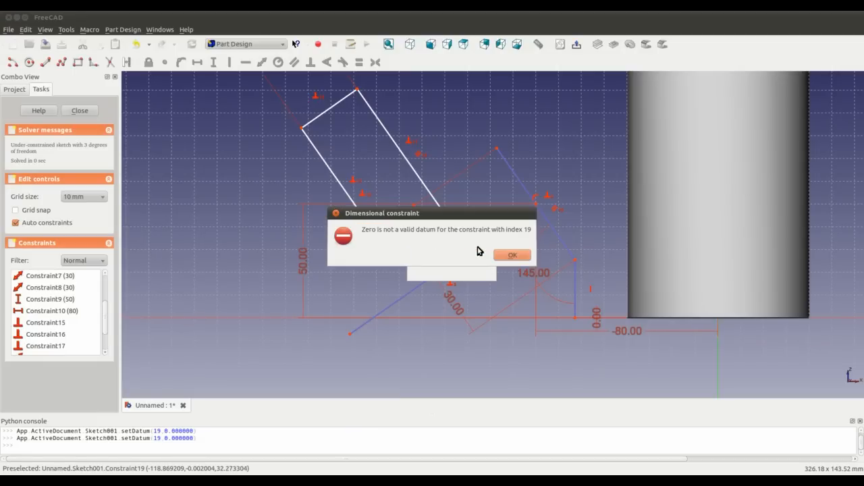
{"action": "left_click", "coordinate": [496, 254]}
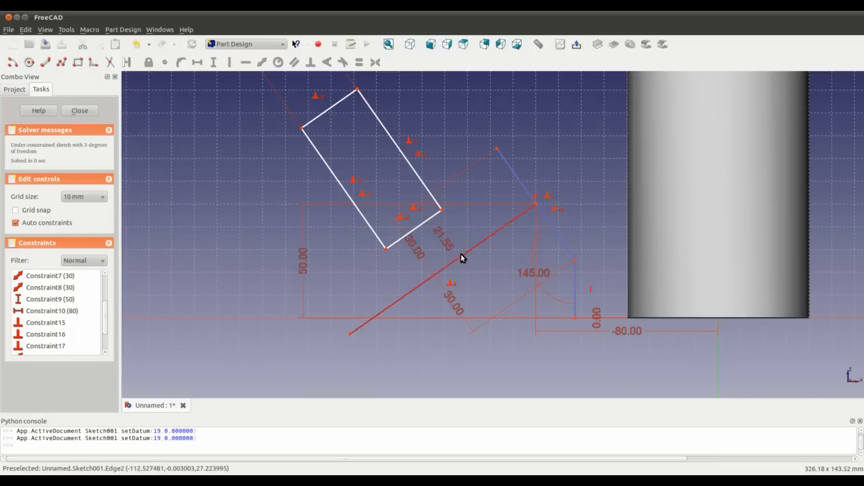
{"action": "key", "text": "Delete"}
- Move the rectangle down and away from the cylinder, keeping it just above the long construction line
{"action": "left_click_drag", "start_coordinate": [421, 185], "coordinate": [413, 210]}
{"action": "left_click_drag", "start_coordinate": [349, 333], "coordinate": [459, 257]}
{"action": "left_click_drag", "start_coordinate": [401, 192], "coordinate": [376, 208]}
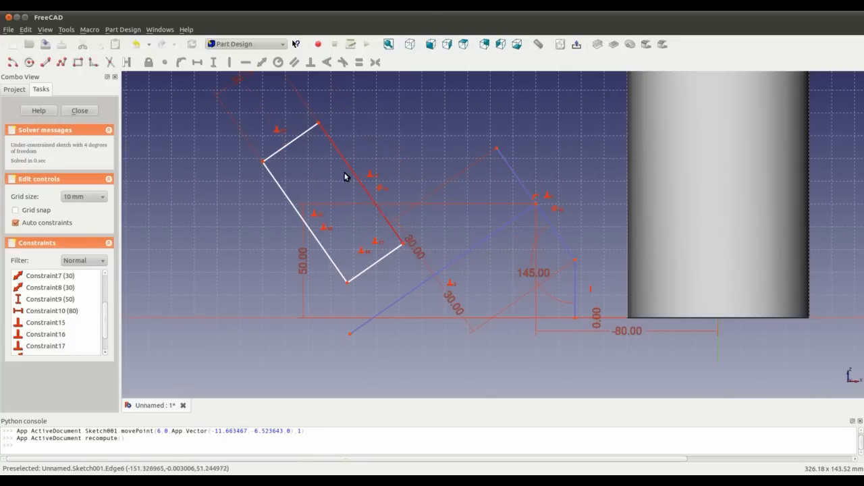
- Constrain the rectangle's upper corner nearest the cylinder to 30 mm from the slanted construction line
{"action": "left_click_drag", "start_coordinate": [317, 123], "coordinate": [319, 123]}
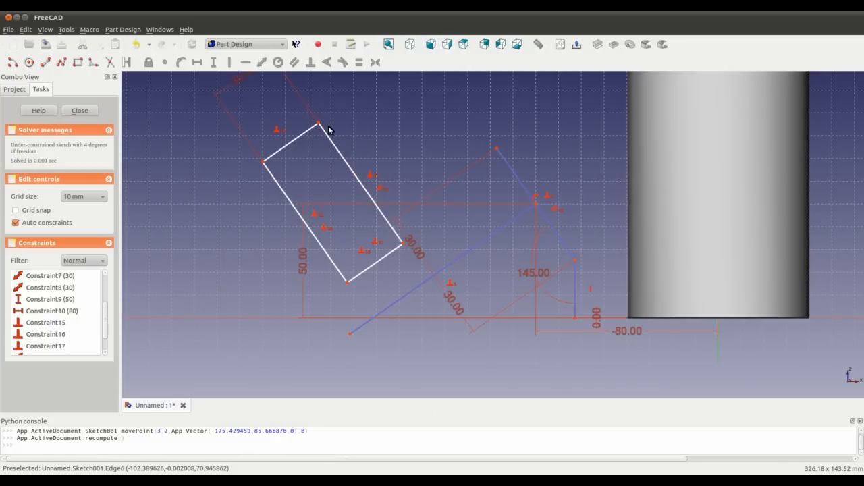
{"action": "left_click", "coordinate": [515, 175]}
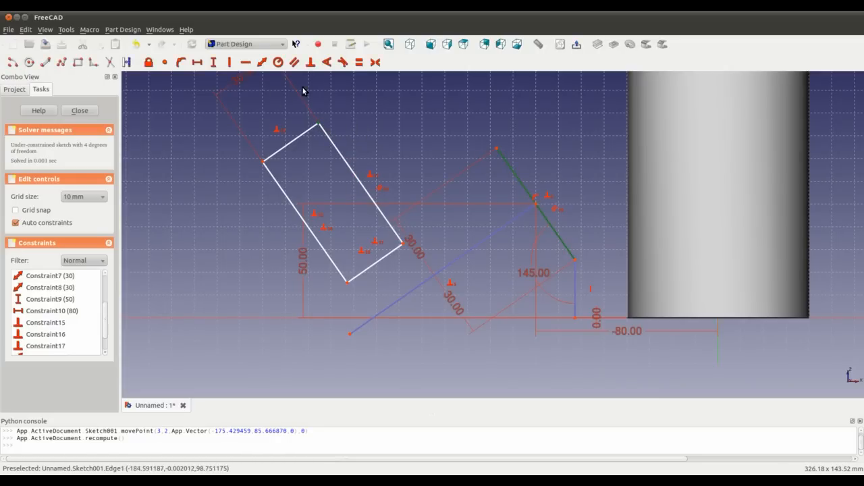
{"action": "left_click", "coordinate": [262, 63]}
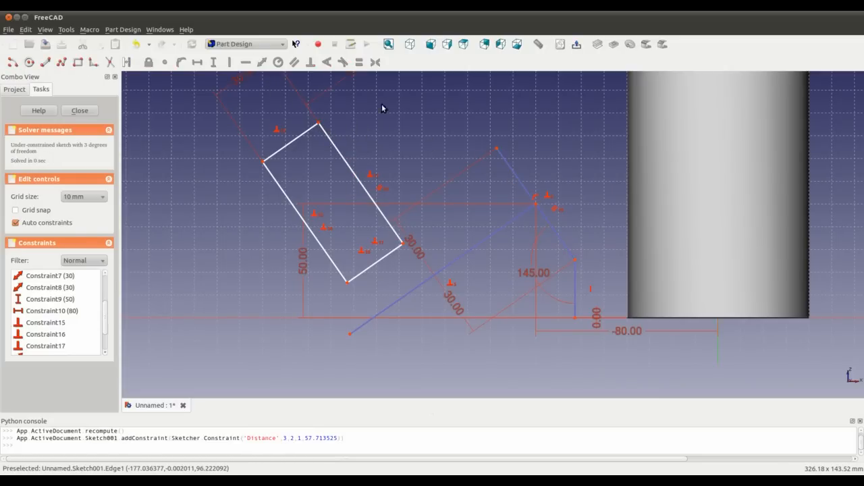
{"action": "double_click", "coordinate": [400, 153]}
{"action": "type", "text": "30"}
{"action": "key", "text": "Return"}
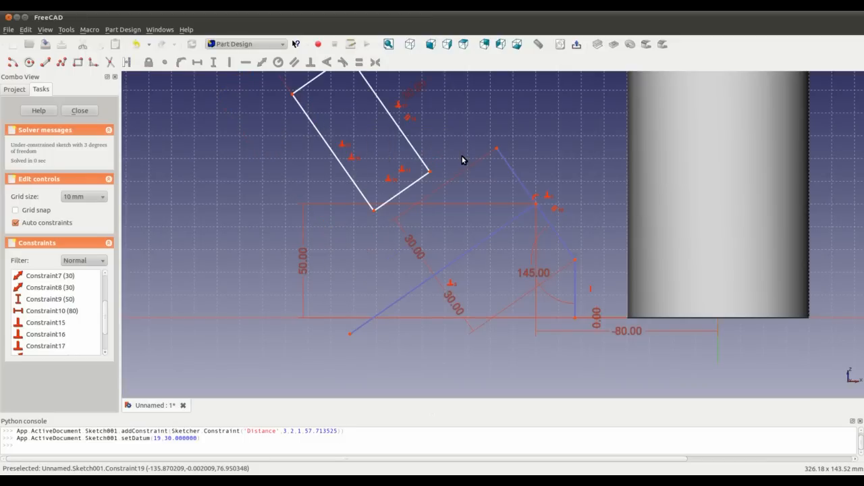
- Shorten the long construction line and make its free end coincident with the rectangle's lower corner nearest the cylinder
{"action": "left_click_drag", "start_coordinate": [349, 337], "coordinate": [498, 223]}
{"action": "mouse_move", "coordinate": [416, 154]}
{"action": "left_mouse_down"}
{"action": "mouse_move", "coordinate": [455, 229]}
{"action": "mouse_move", "coordinate": [475, 239]}
{"action": "left_mouse_up"}
{"action": "left_click", "coordinate": [453, 205]}
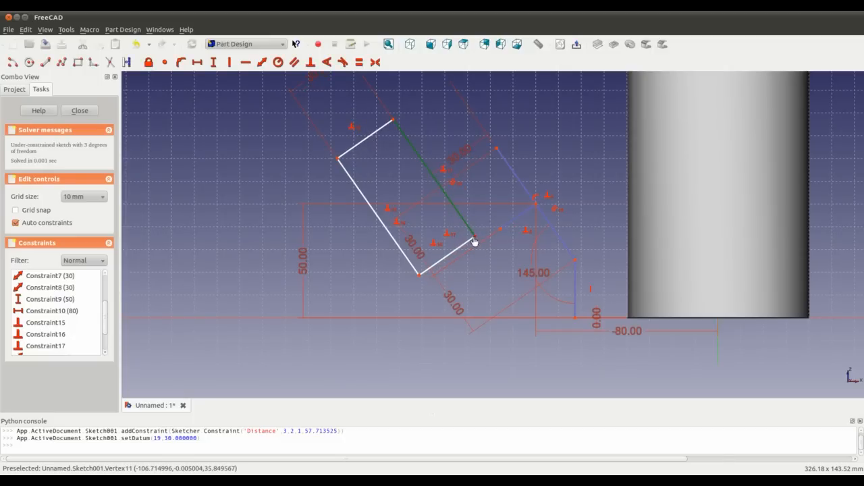
{"action": "left_click", "coordinate": [477, 238]}
{"action": "left_click", "coordinate": [476, 236]}
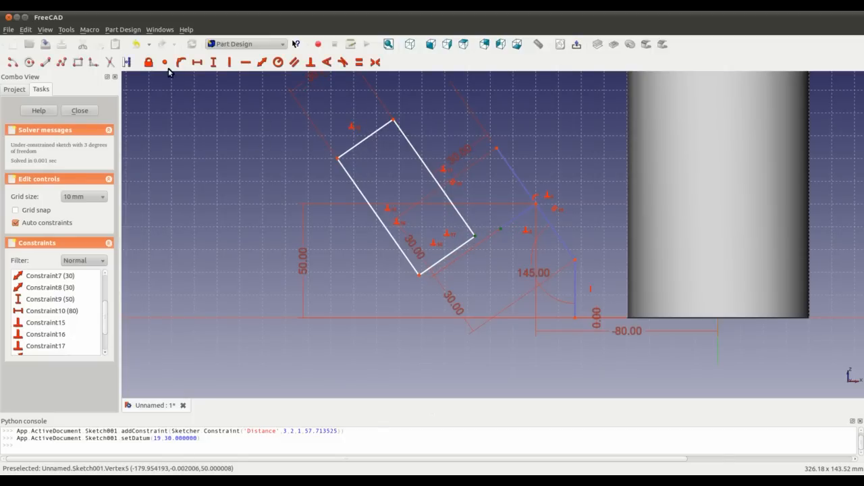
{"action": "left_click", "coordinate": [166, 64]}
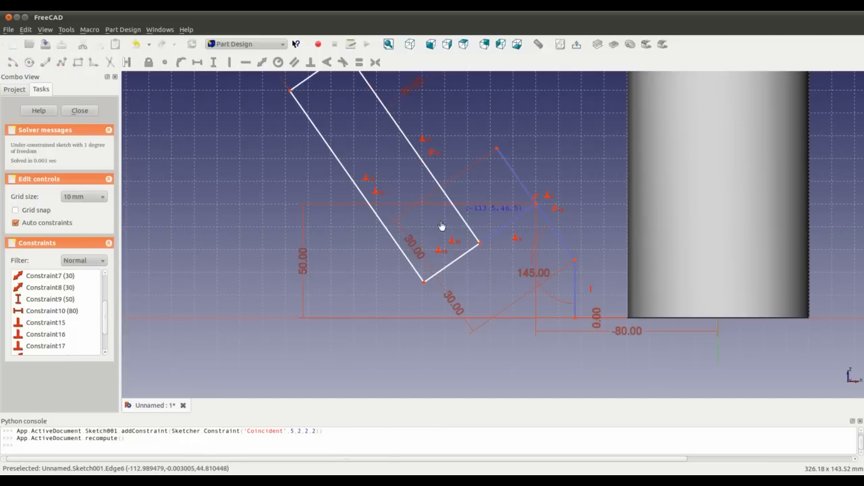
- Constrain the rectangle's long side nearest the cylinder to 60 mm and close the sketch
{"action": "left_click_drag", "start_coordinate": [306, 87], "coordinate": [370, 165]}
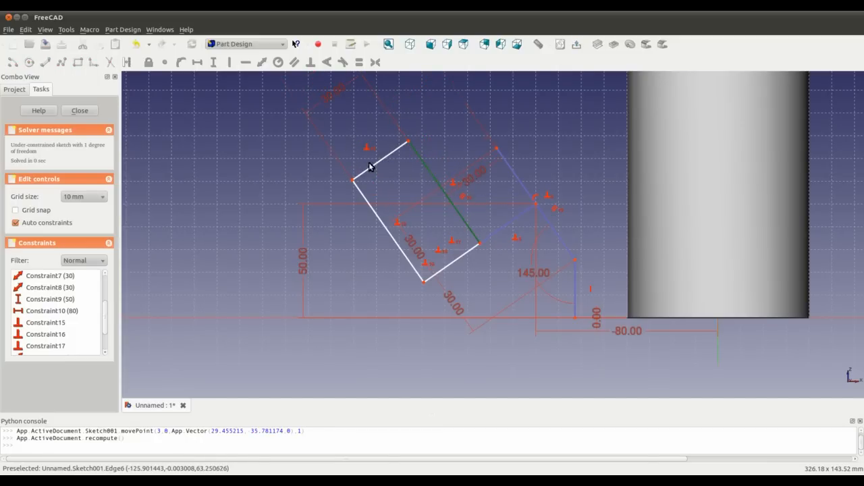
{"action": "left_click", "coordinate": [262, 62]}
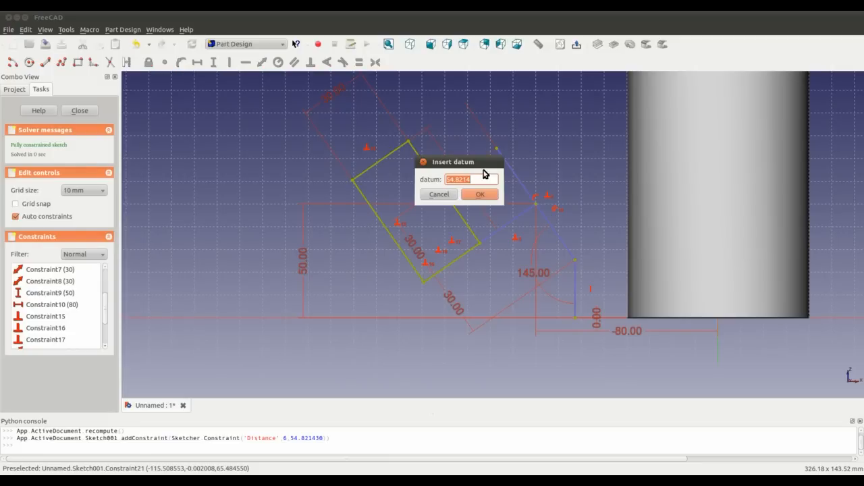
{"action": "type", "text": "60"}
{"action": "key", "text": "Return"}
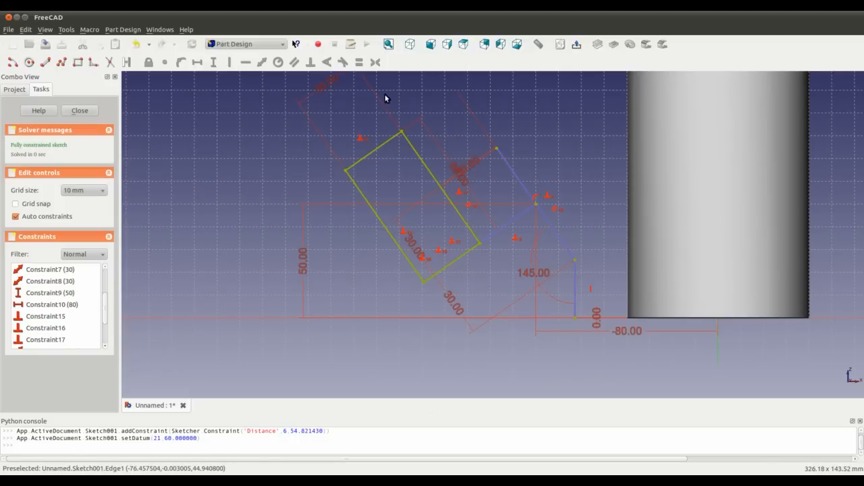
{"action": "left_click", "coordinate": [79, 112]}
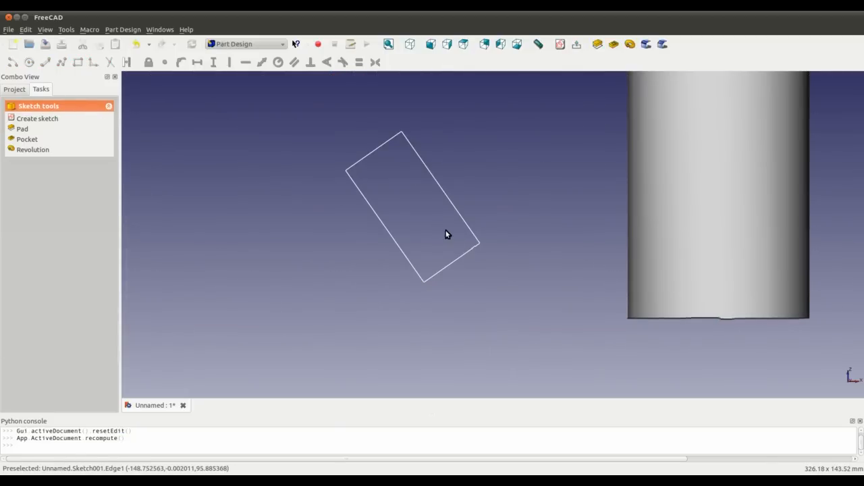
- Pad the tilted rectangle sketch 10 mm into a block
{"action": "left_click", "coordinate": [598, 45]}
{"action": "middle_click_drag", "start_coordinate": [492, 180], "coordinate": [665, 223]}
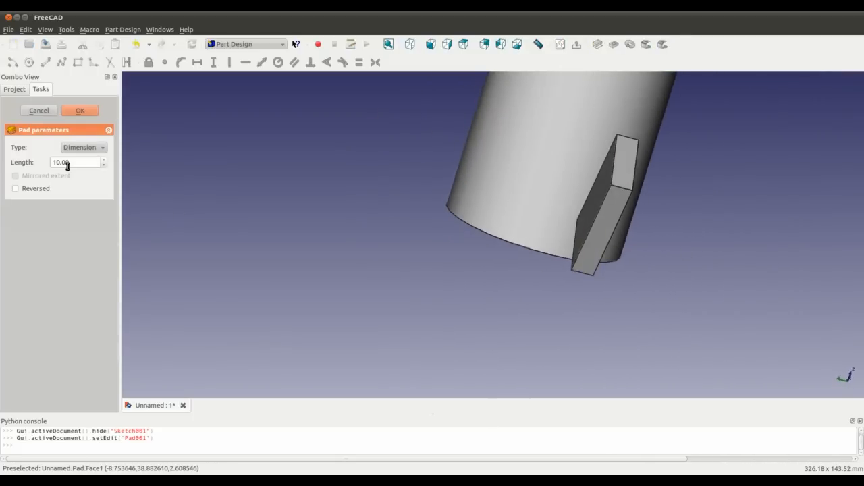
{"action": "left_click", "coordinate": [80, 110]}
{"action": "middle_click_drag", "start_coordinate": [514, 241], "coordinate": [644, 228]}
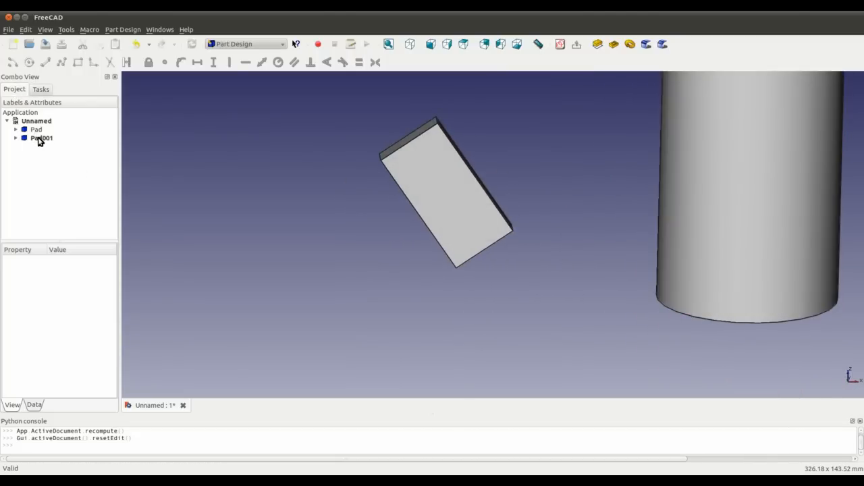
- Edit the block's sketch to set the horizontal distance between the origin and the construction lines' junction to -40 mm, and leave the sketch
{"action": "left_click", "coordinate": [16, 138]}
{"action": "double_click", "coordinate": [52, 147]}
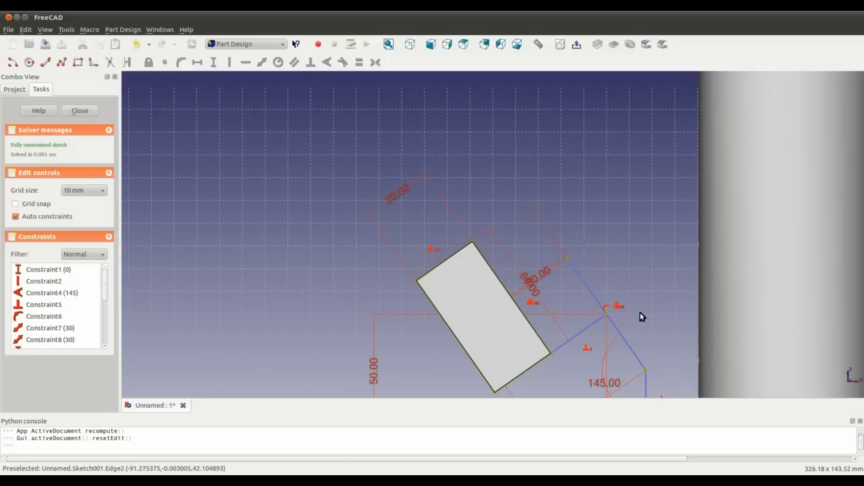
{"action": "double_click", "coordinate": [568, 251]}
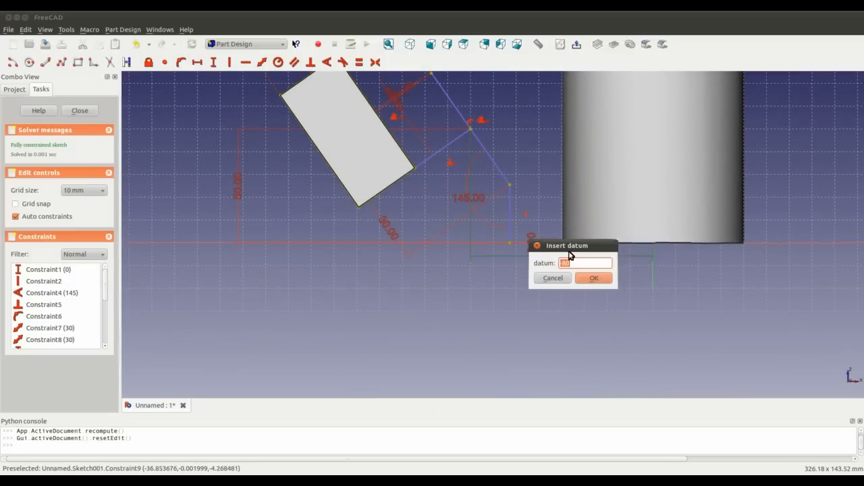
{"action": "type", "text": "-40"}
{"action": "key", "text": "Return"}
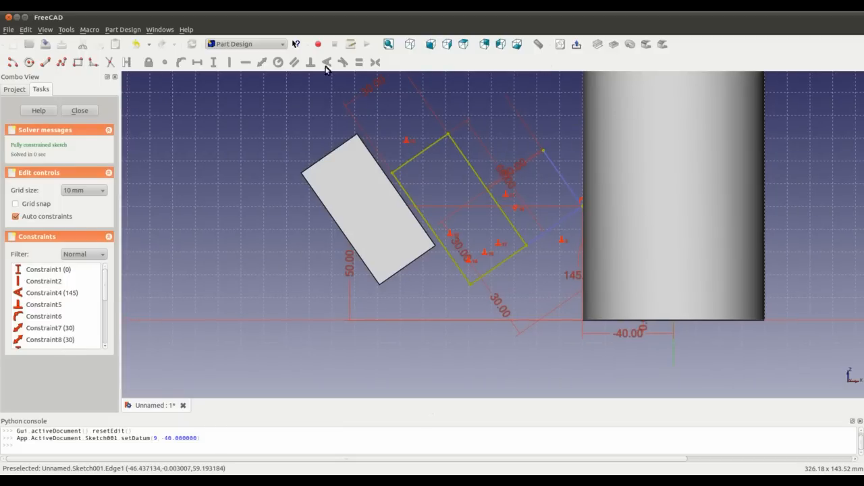
{"action": "left_click", "coordinate": [578, 46]}
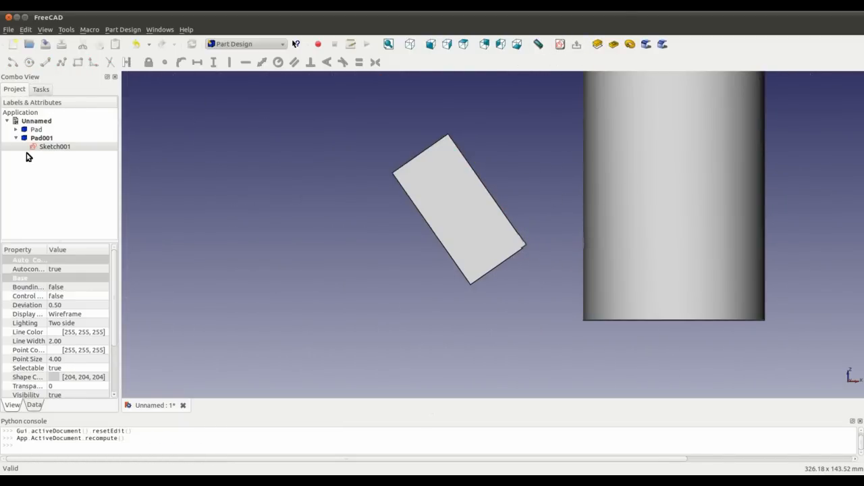
- Reopen the block's sketch to review its constraints and construction lines, and close it
{"action": "left_click", "coordinate": [48, 146]}
{"action": "double_click", "coordinate": [48, 146]}
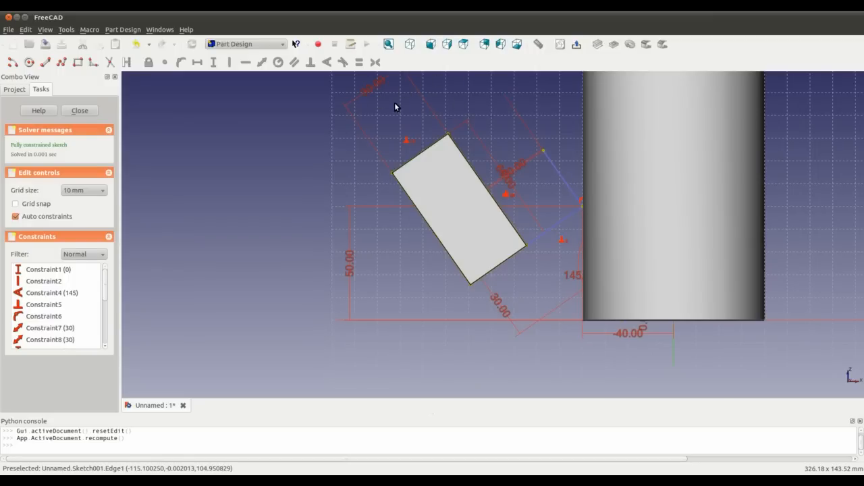
{"action": "left_click", "coordinate": [80, 112]}
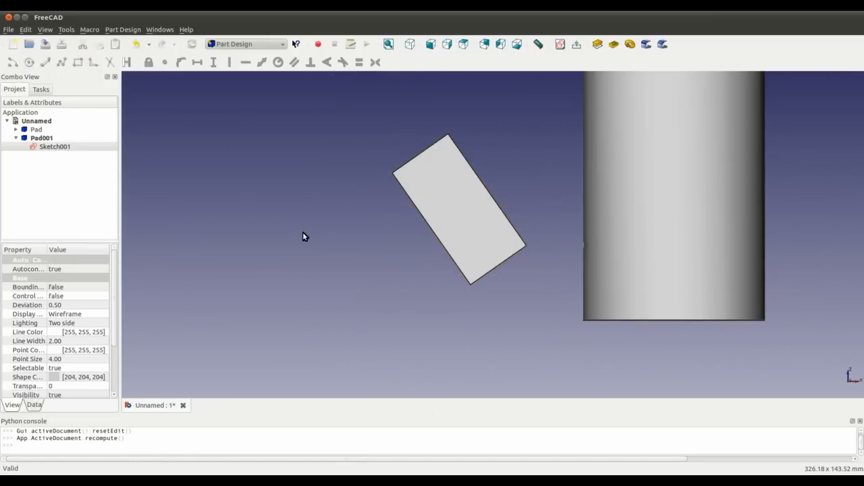
- Create a sketch on the block's long side face nearest the cylinder and hide the cylinder pad
{"action": "middle_click_drag", "start_coordinate": [553, 164], "coordinate": [486, 266]}
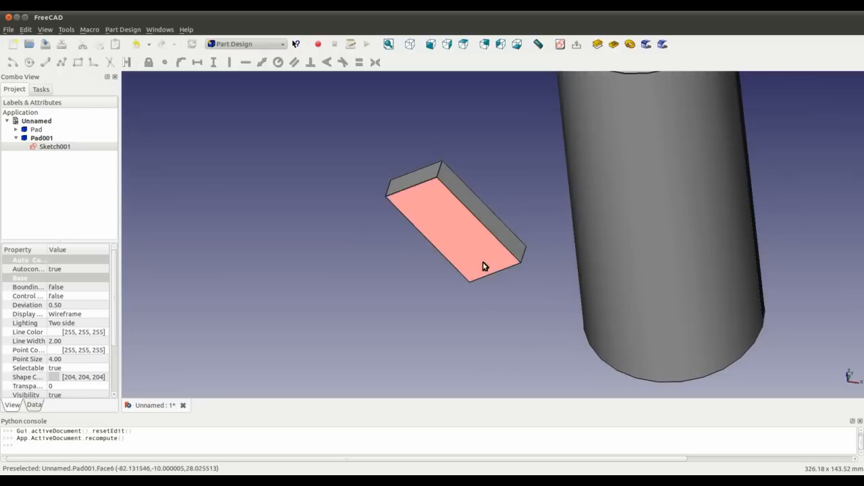
{"action": "left_click", "coordinate": [457, 182]}
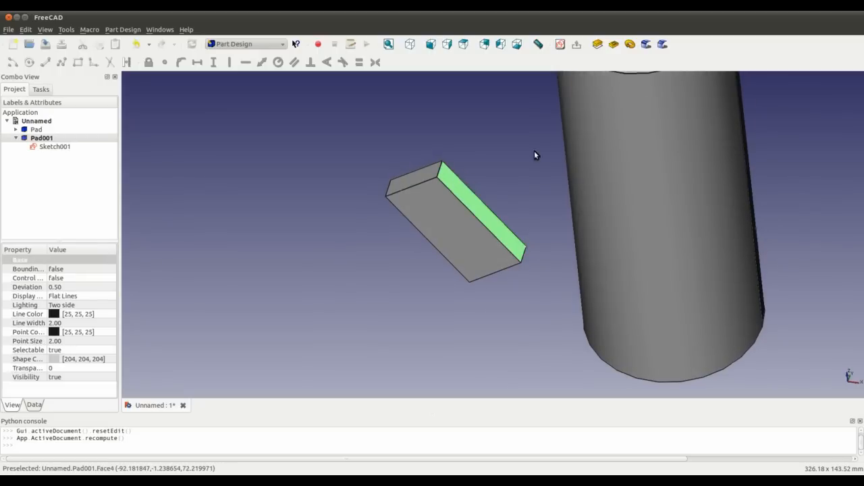
{"action": "left_click", "coordinate": [561, 46]}
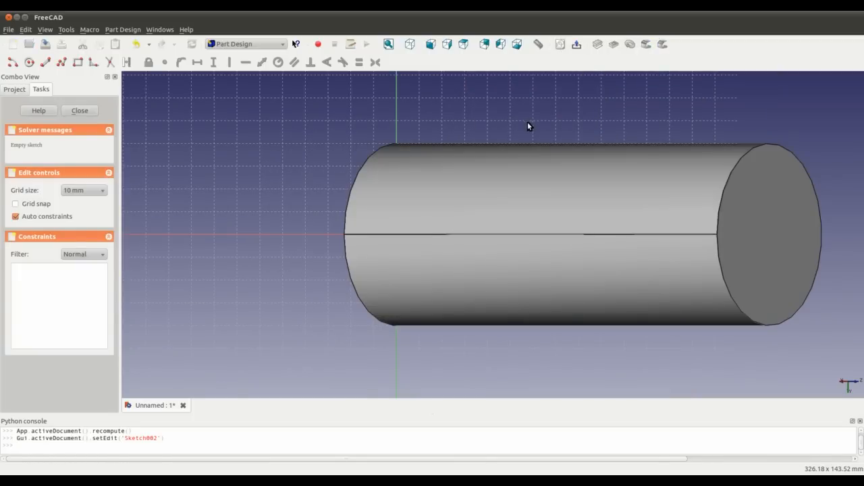
{"action": "left_click", "coordinate": [14, 89]}
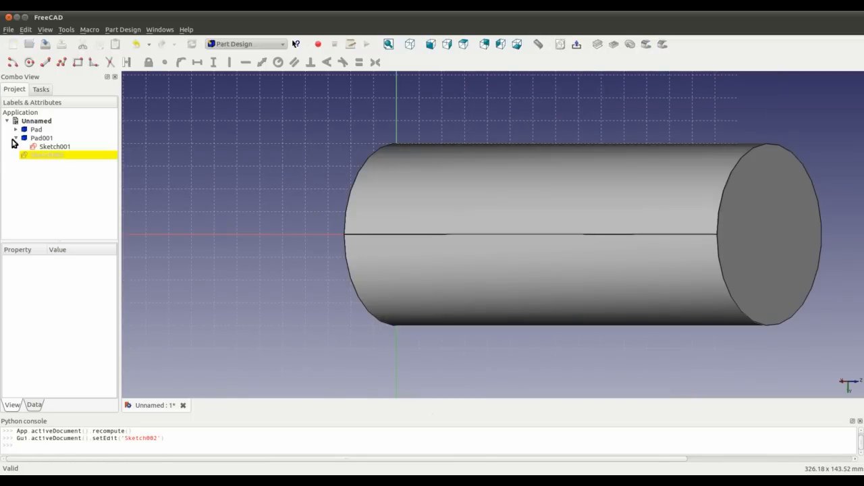
{"action": "left_click", "coordinate": [39, 130]}
{"action": "key", "text": "space"}
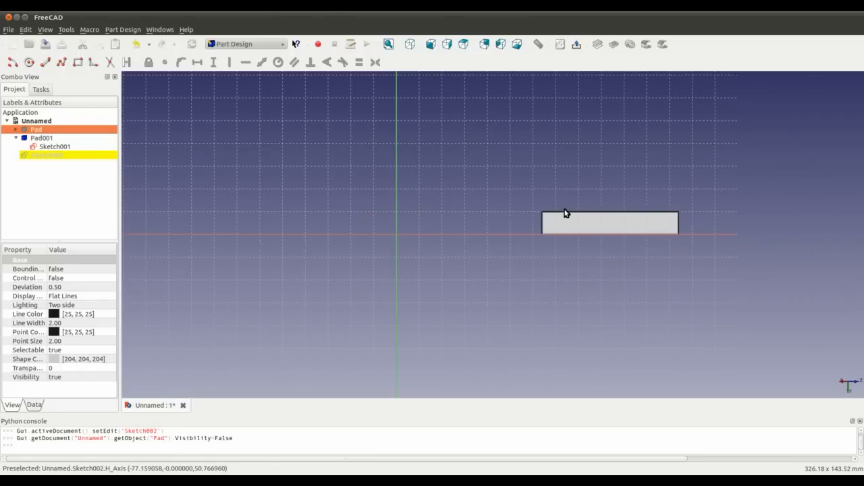
- Draw a circle about 21.8 mm in radius between the vertical axis and the block, centred slightly above the horizontal axis
{"action": "middle_click_drag", "start_coordinate": [622, 302], "coordinate": [579, 285]}
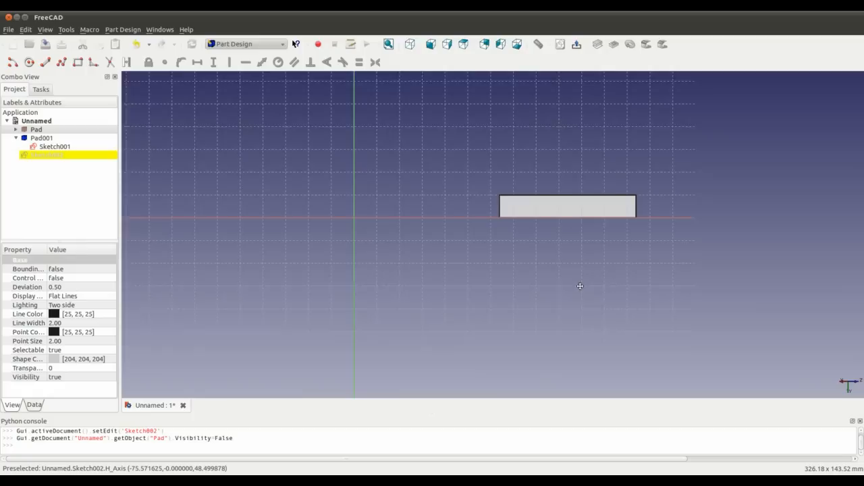
{"action": "scroll", "coordinate": [542, 284], "scroll_direction": "down", "scroll_amount": 2}
{"action": "scroll", "coordinate": [546, 270], "scroll_direction": "up", "scroll_amount": 3}
{"action": "scroll", "coordinate": [546, 267], "scroll_direction": "up", "scroll_amount": 1}
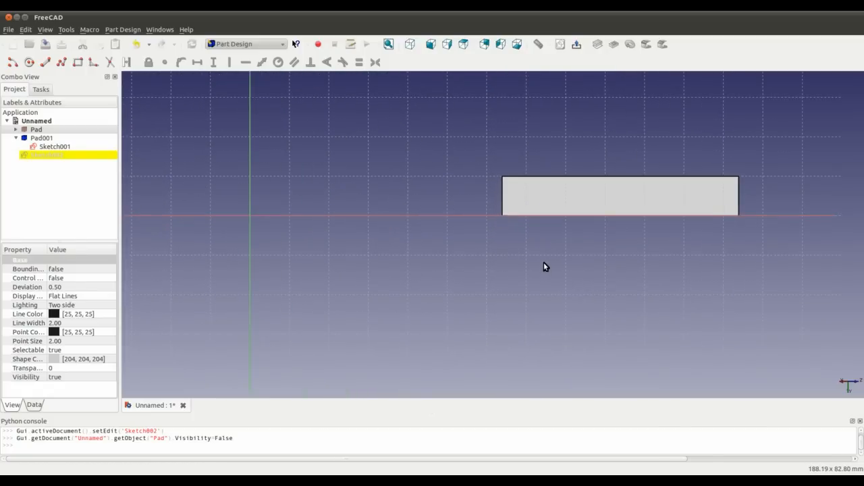
{"action": "mouse_move", "coordinate": [546, 264]}
{"action": "middle_mouse_down"}
{"action": "mouse_move", "coordinate": [560, 290]}
{"action": "mouse_move", "coordinate": [540, 276]}
{"action": "middle_mouse_up"}
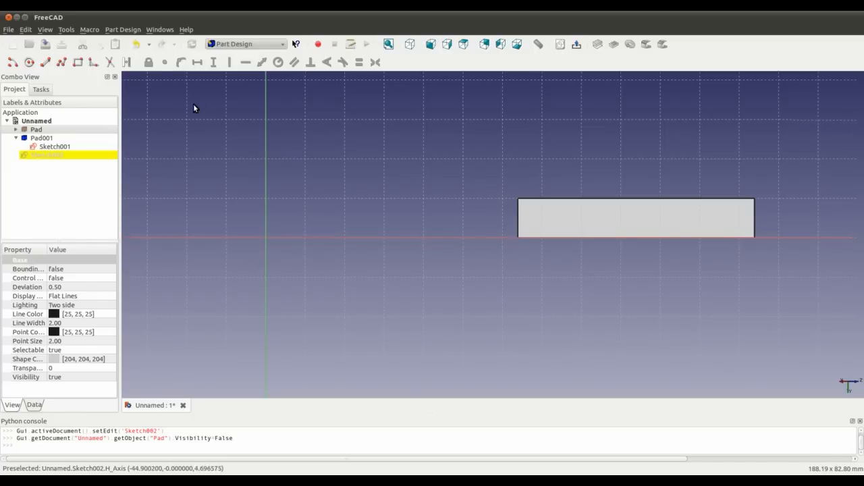
{"action": "left_click", "coordinate": [29, 62]}
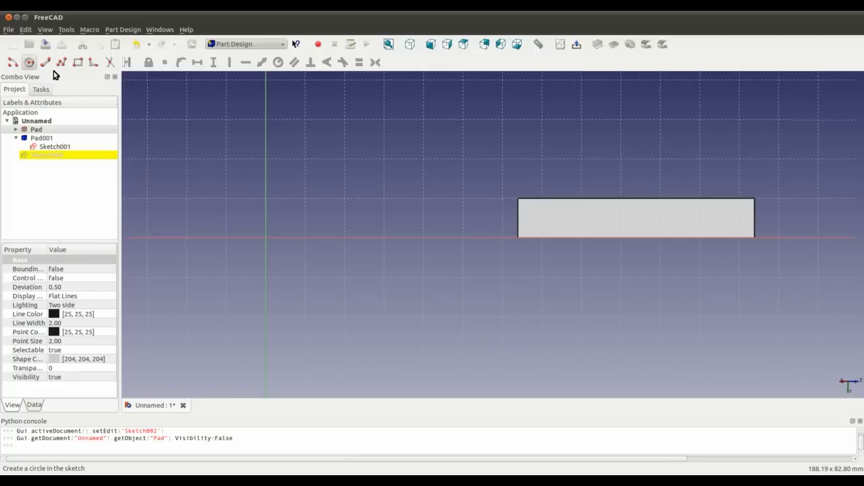
{"action": "left_click", "coordinate": [418, 206]}
{"action": "left_click", "coordinate": [482, 156]}
{"action": "left_click", "coordinate": [482, 153]}
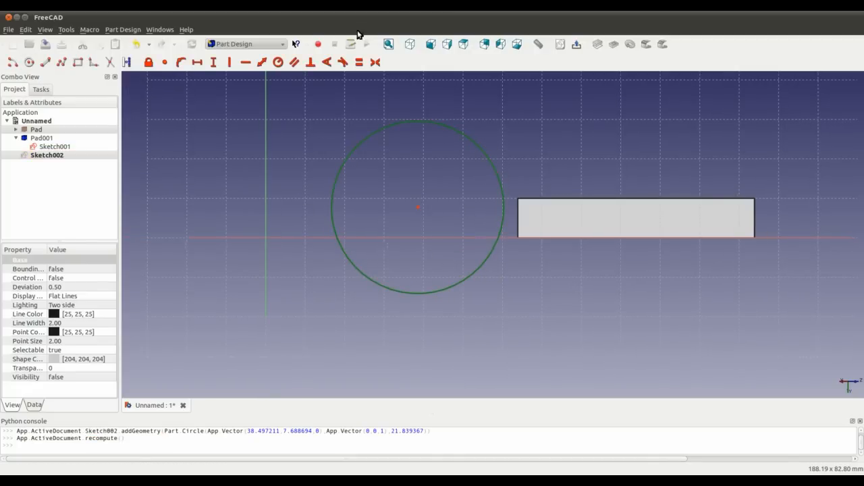
- Constrain the circle's radius to 20 mm
{"action": "left_click", "coordinate": [278, 63]}
{"action": "left_click", "coordinate": [499, 208]}
{"action": "left_click", "coordinate": [418, 210]}
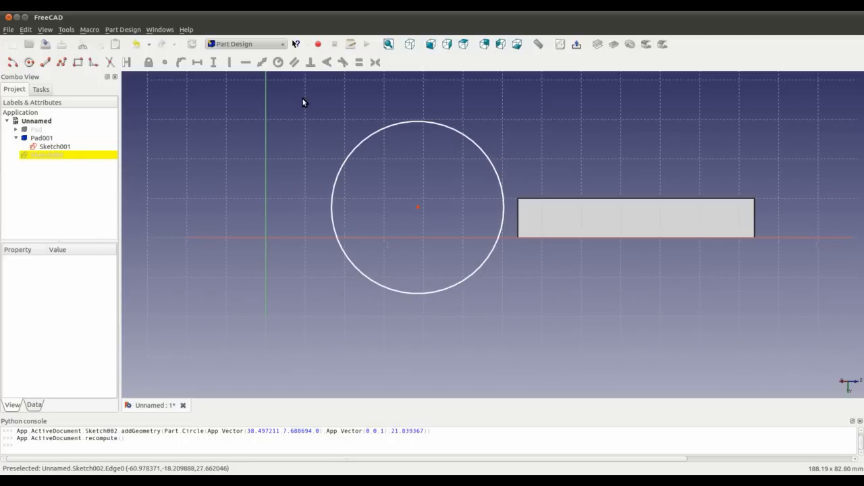
{"action": "left_click", "coordinate": [438, 123]}
{"action": "left_click", "coordinate": [291, 63]}
{"action": "left_click", "coordinate": [490, 207]}
{"action": "left_click", "coordinate": [278, 62]}
{"action": "double_click", "coordinate": [504, 124]}
{"action": "type", "text": "20"}
{"action": "key", "text": "Return"}
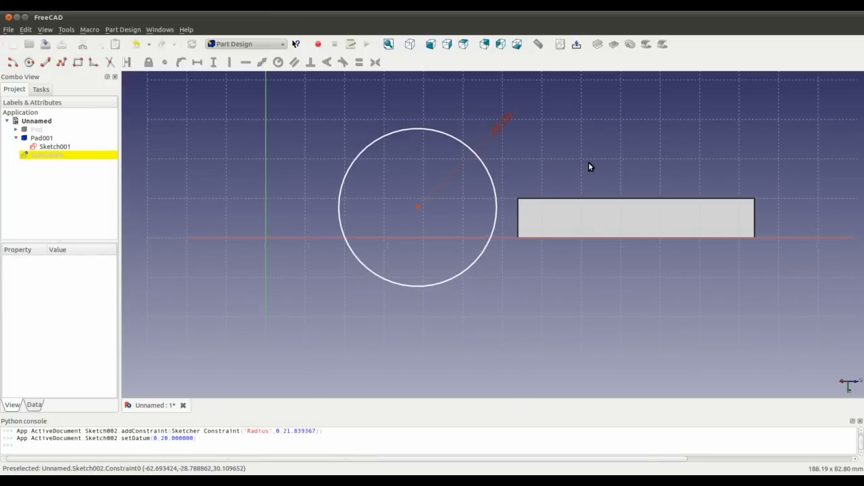
- Constrain the circle centre's vertical distance from the horizontal axis to 0 mm
{"action": "left_click", "coordinate": [418, 207]}
{"action": "left_click", "coordinate": [213, 62]}
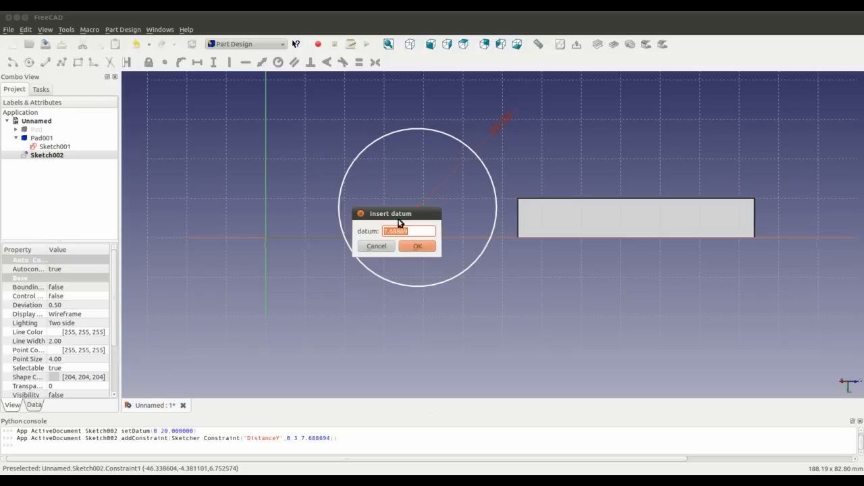
{"action": "type", "text": "0"}
{"action": "key", "text": "Return"}
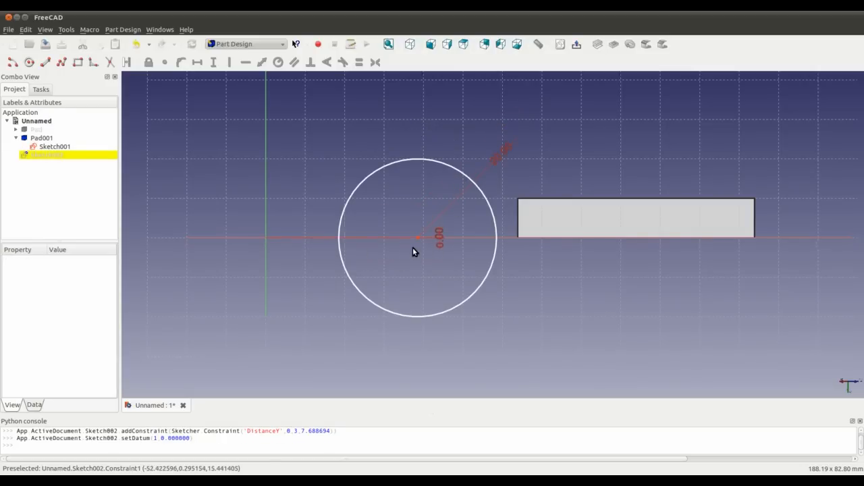
- Move the circle along the horizontal axis until its centre sits at the block's nearest lower corner, and close the sketch
{"action": "left_click_drag", "start_coordinate": [424, 240], "coordinate": [594, 216]}
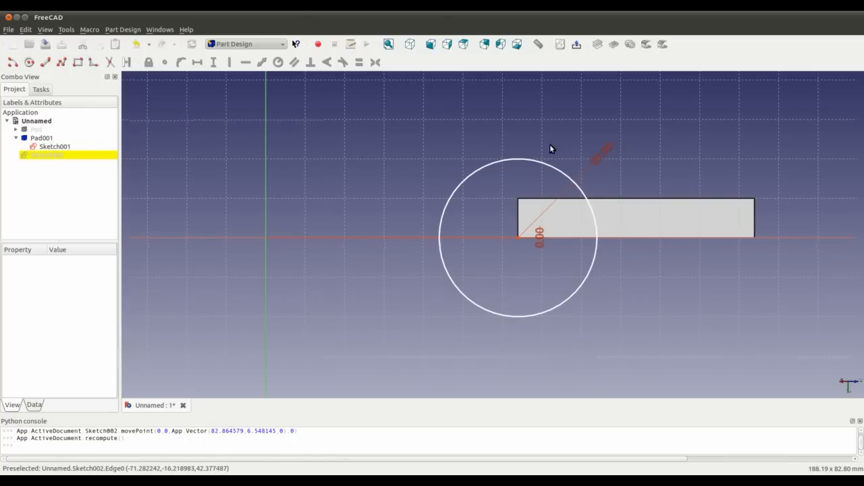
{"action": "left_click_drag", "start_coordinate": [583, 193], "coordinate": [581, 195]}
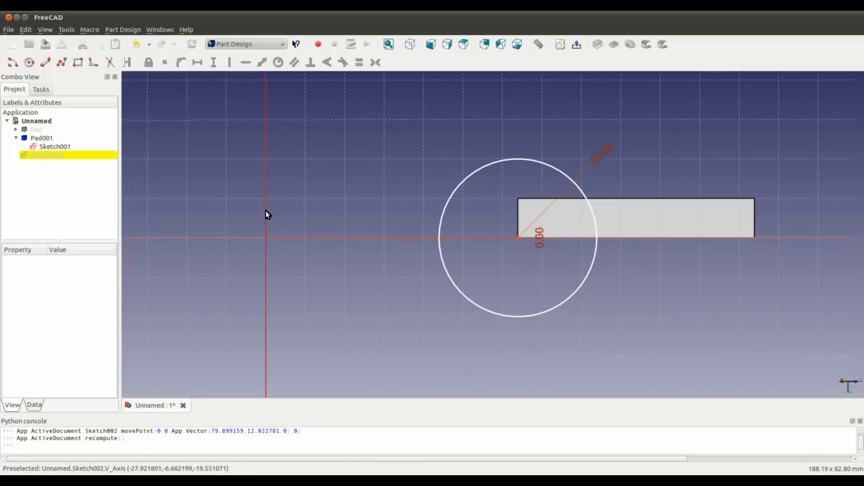
{"action": "left_click", "coordinate": [576, 44]}
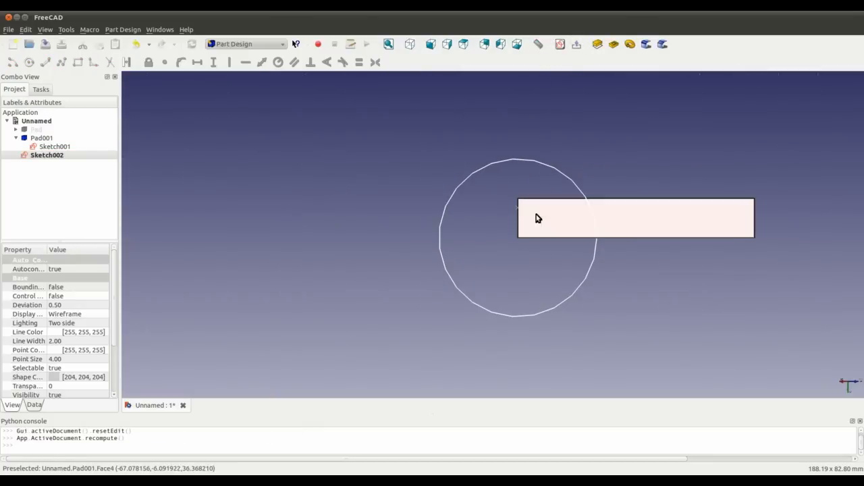
- Measure between two points on the block's short edge nearest the circle's centre and examine the P1 and P2 coordinates
{"action": "left_click", "coordinate": [518, 228]}
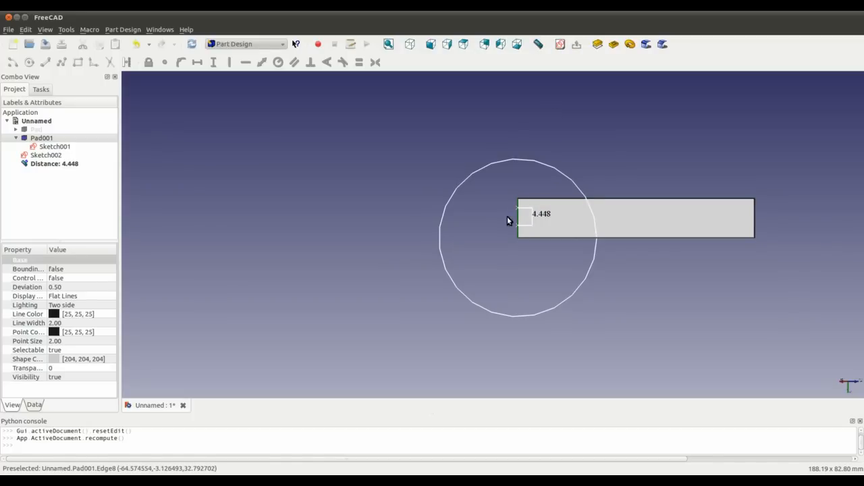
{"action": "left_click", "coordinate": [50, 166]}
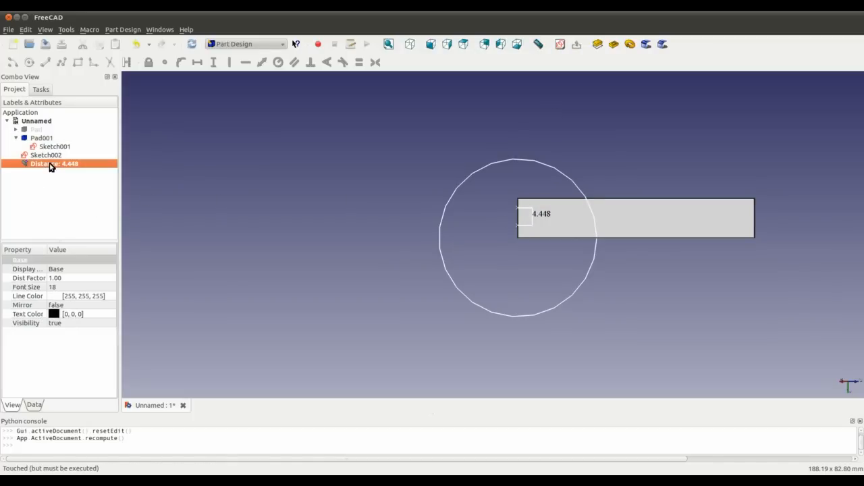
{"action": "left_click", "coordinate": [33, 405]}
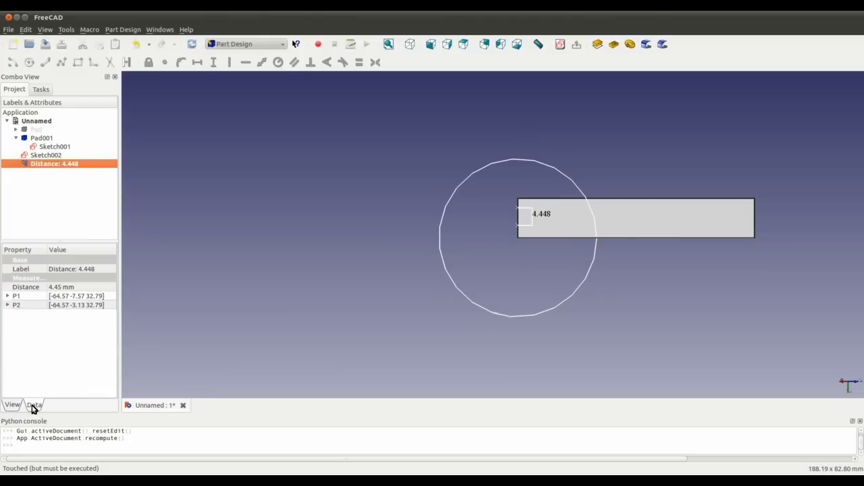
{"action": "left_click", "coordinate": [7, 295]}
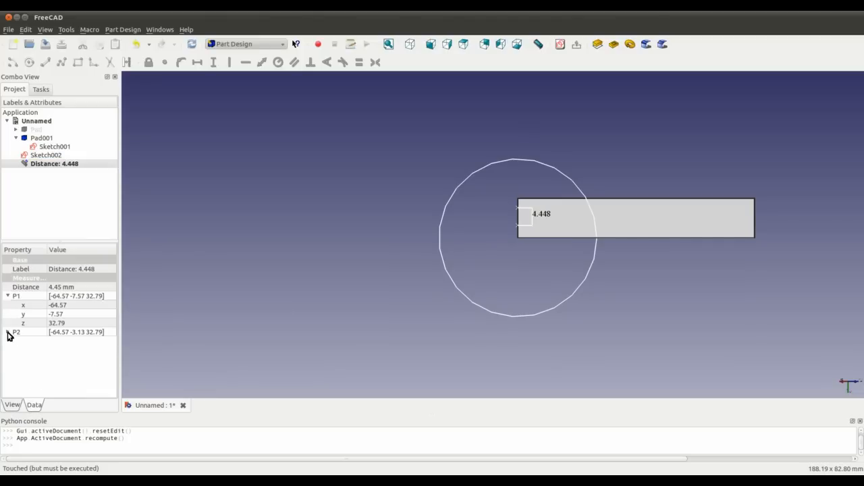
{"action": "left_click", "coordinate": [9, 332]}
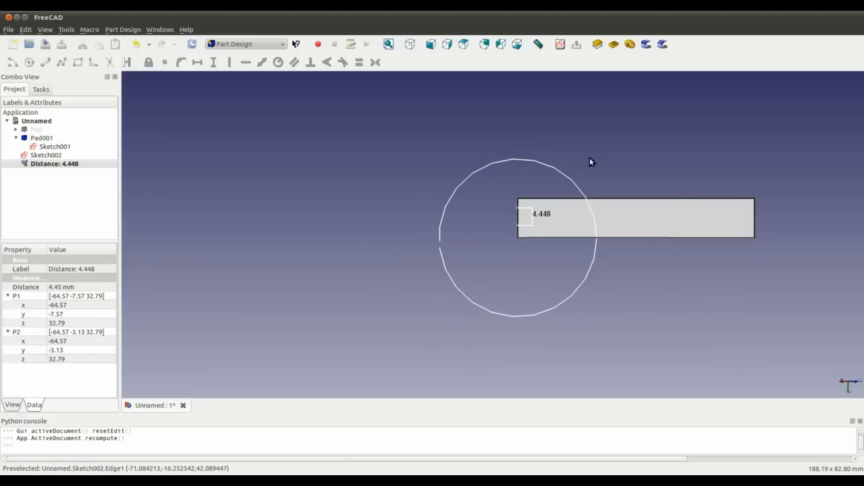
- Reopen the circle's sketch, constrain its centre's horizontal distance from the vertical axis to 64.57 mm, and close the sketch
{"action": "left_click", "coordinate": [558, 171]}
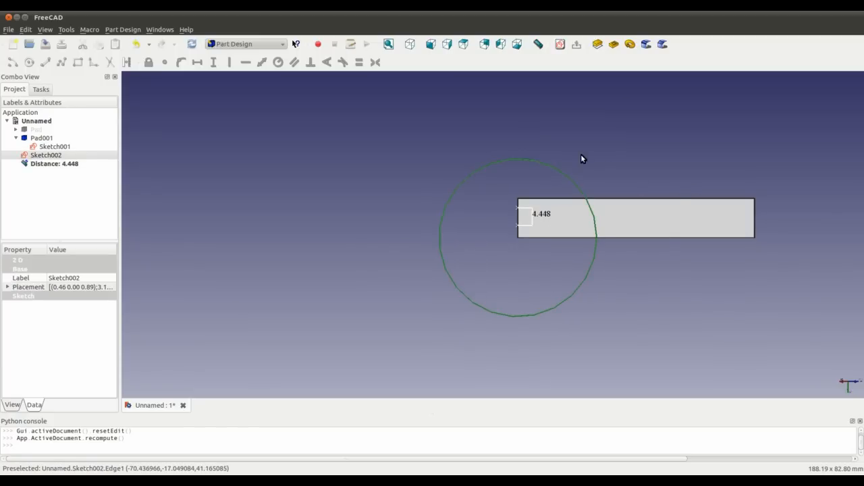
{"action": "left_click", "coordinate": [558, 44]}
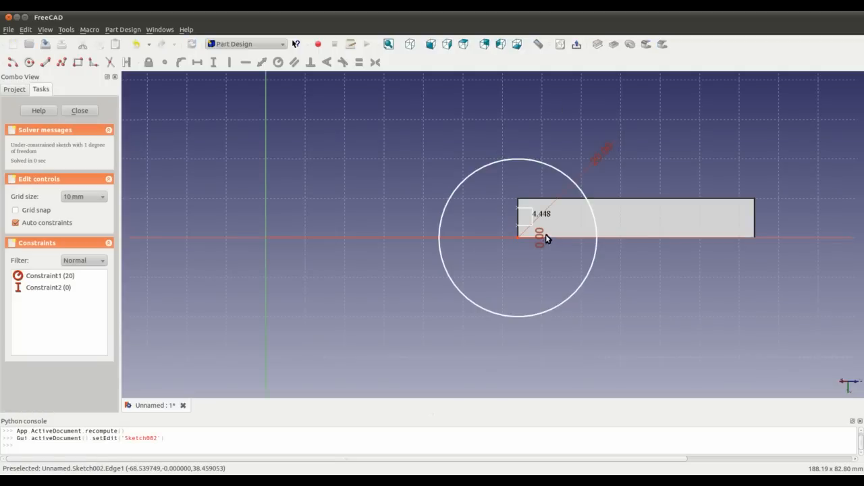
{"action": "left_click", "coordinate": [517, 237]}
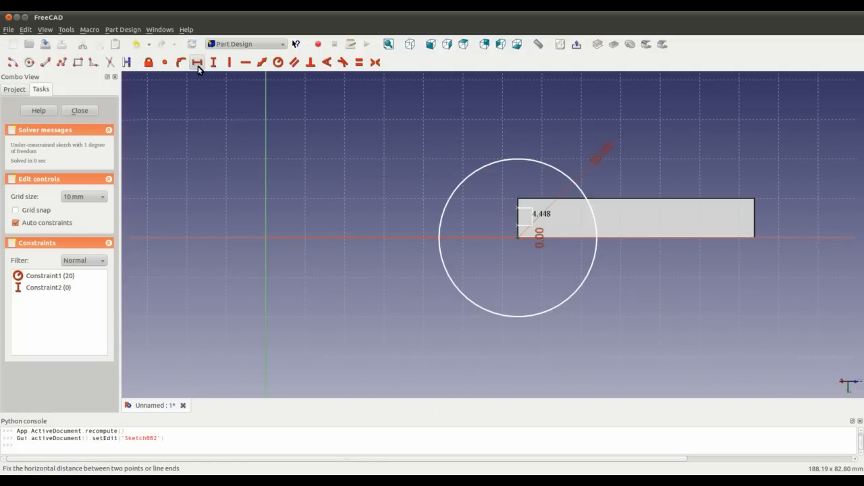
{"action": "left_click", "coordinate": [198, 64]}
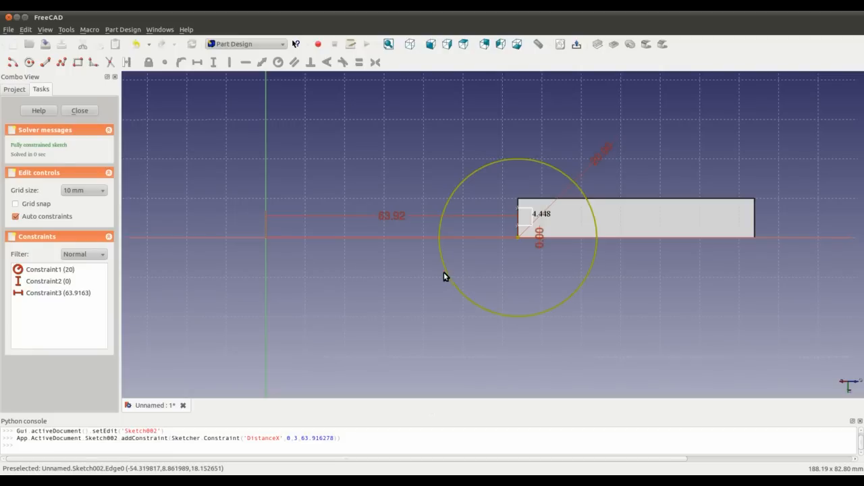
{"action": "double_click", "coordinate": [397, 219]}
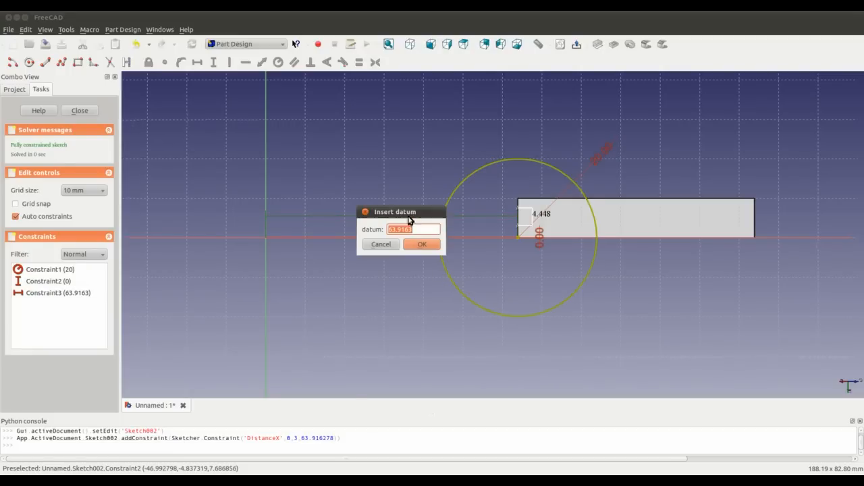
{"action": "type", "text": "64.57"}
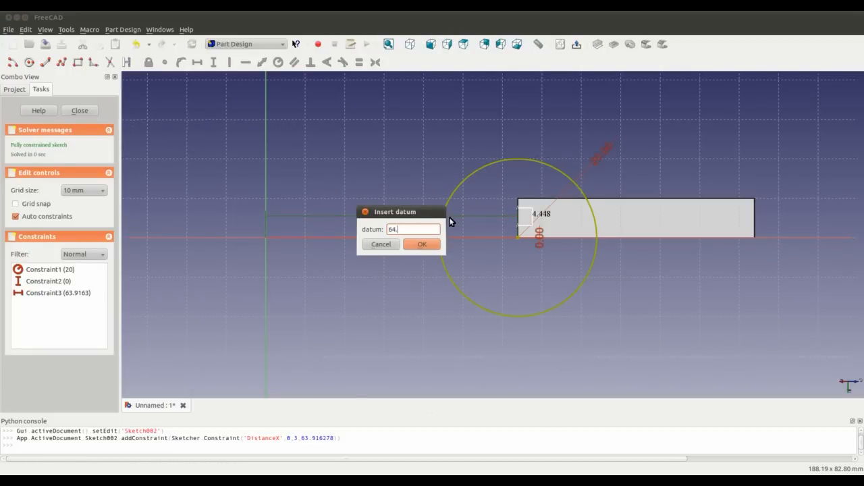
{"action": "key", "text": "Return"}
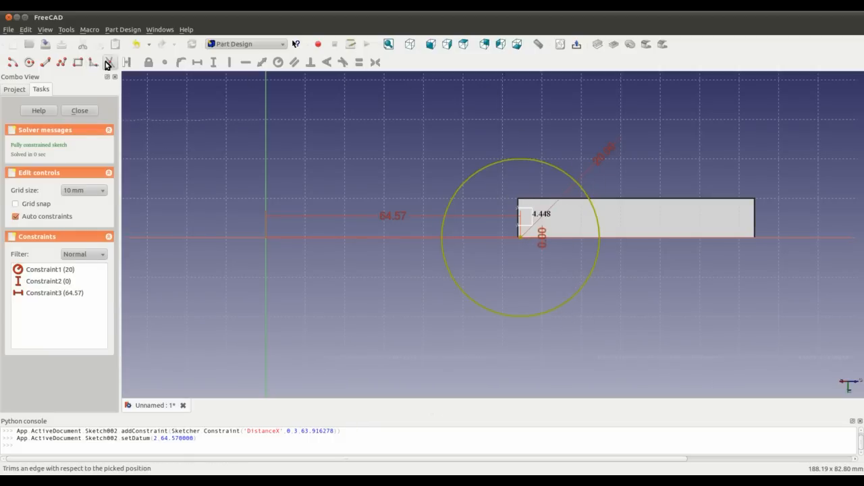
{"action": "left_click", "coordinate": [85, 113]}
- Show the cylinder pad again and pad the circle sketch through the cylinder and out its far side
{"action": "middle_click_drag", "start_coordinate": [693, 321], "coordinate": [494, 289]}
{"action": "left_click", "coordinate": [32, 129]}
{"action": "key", "text": "space"}
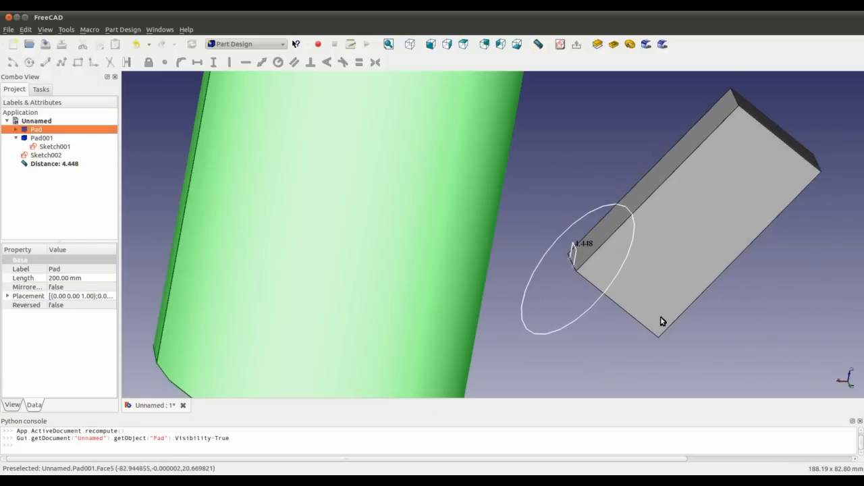
{"action": "left_click", "coordinate": [553, 331]}
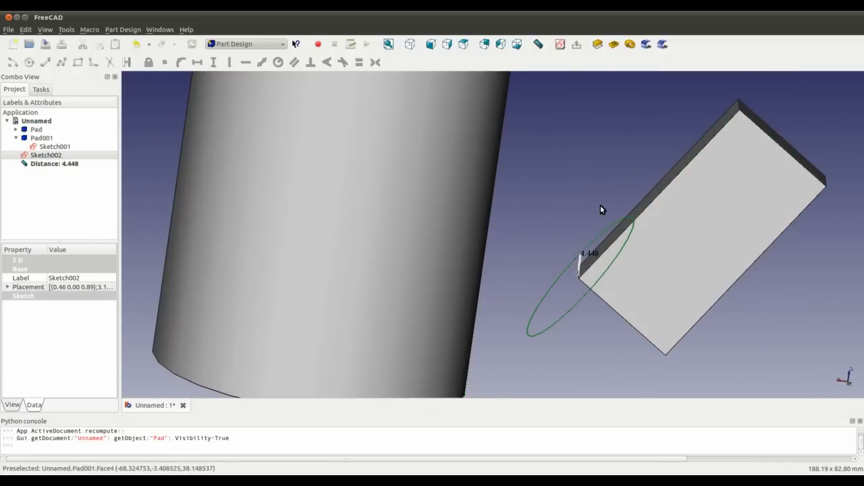
{"action": "left_click", "coordinate": [598, 44]}
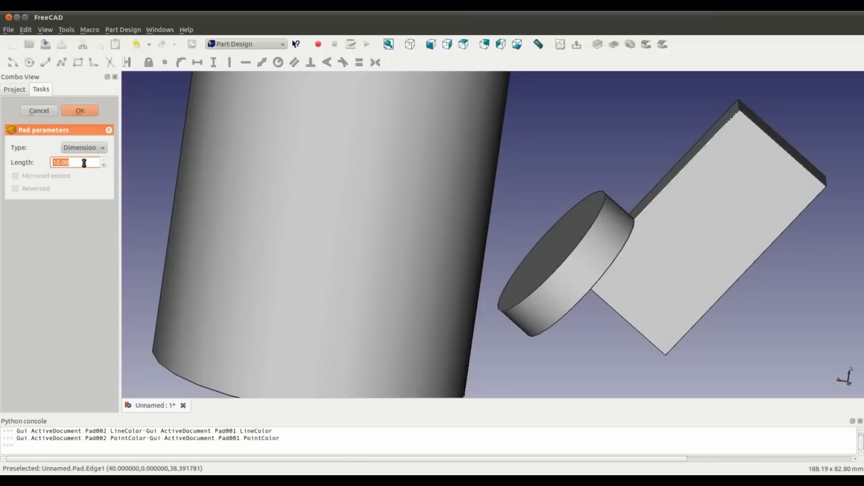
{"action": "type", "text": "40"}
{"action": "key", "text": "Return"}
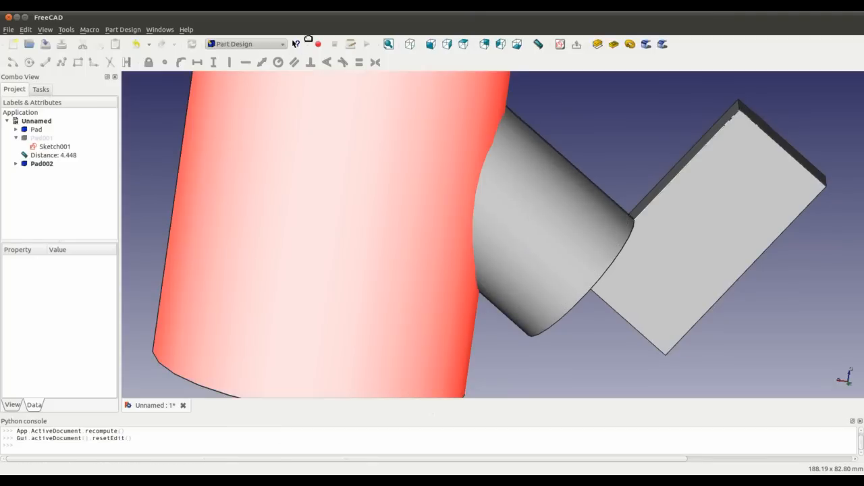
- Switch to the Part workbench and apply a Boolean Difference with Pad as first shape and Pad002 as second shape
{"action": "middle_click_drag", "start_coordinate": [306, 261], "coordinate": [436, 260]}
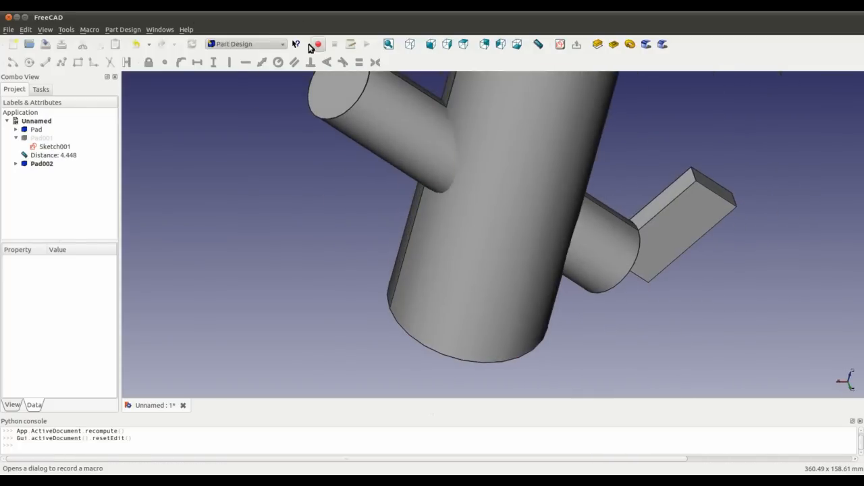
{"action": "left_click", "coordinate": [281, 45]}
{"action": "left_click", "coordinate": [243, 111]}
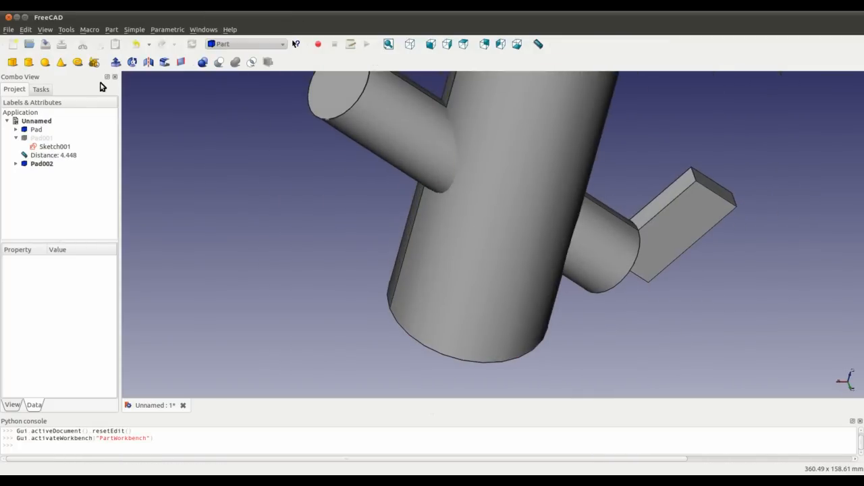
{"action": "left_click", "coordinate": [203, 63]}
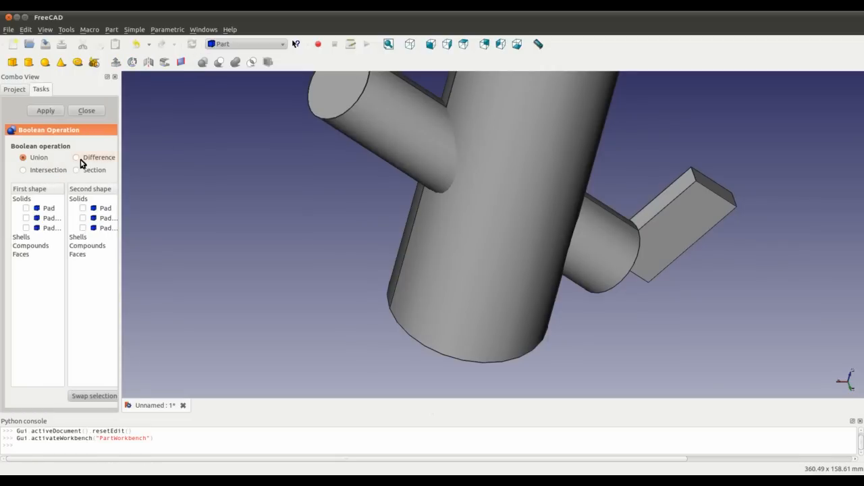
{"action": "left_click", "coordinate": [28, 208]}
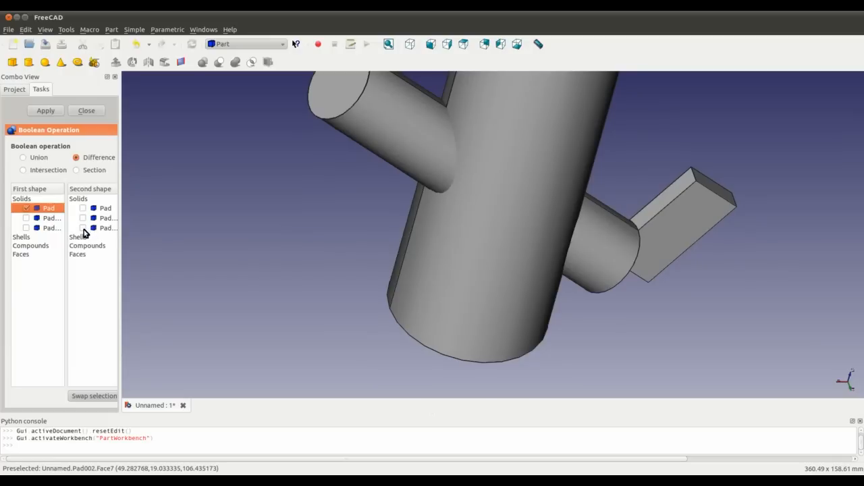
{"action": "left_click", "coordinate": [84, 229]}
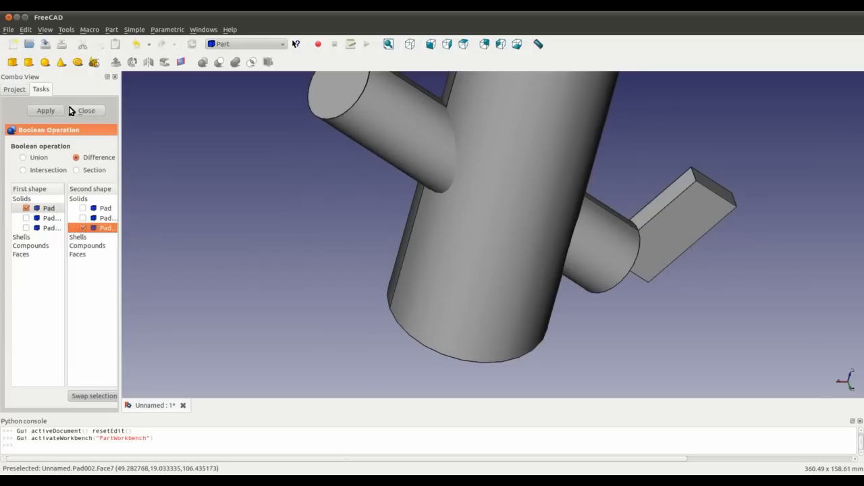
{"action": "left_click", "coordinate": [46, 112]}
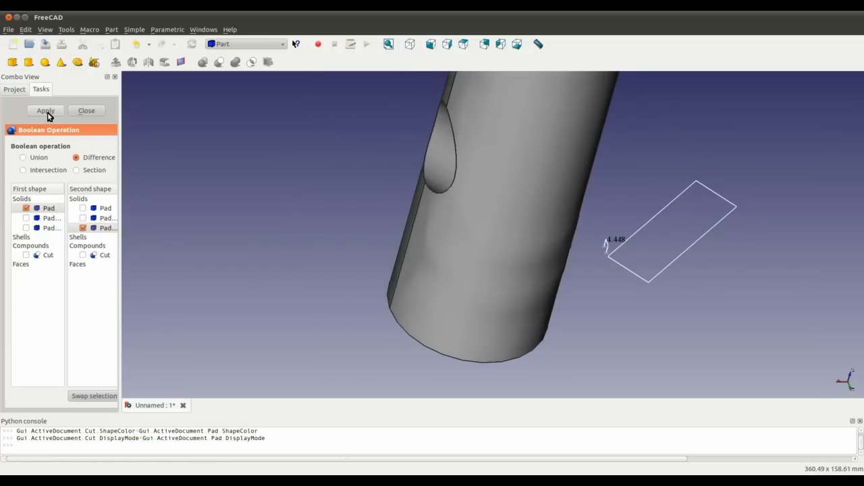
- Examine the openings of the angled hole on both sides of the cylinder, and close the Boolean operation
{"action": "mouse_move", "coordinate": [586, 293]}
{"action": "middle_mouse_down"}
{"action": "mouse_move", "coordinate": [687, 245]}
{"action": "mouse_move", "coordinate": [600, 225]}
{"action": "mouse_move", "coordinate": [689, 241]}
{"action": "mouse_move", "coordinate": [420, 225]}
{"action": "mouse_move", "coordinate": [579, 251]}
{"action": "mouse_move", "coordinate": [561, 252]}
{"action": "mouse_move", "coordinate": [631, 250]}
{"action": "mouse_move", "coordinate": [569, 252]}
{"action": "mouse_move", "coordinate": [621, 290]}
{"action": "mouse_move", "coordinate": [382, 304]}
{"action": "mouse_move", "coordinate": [533, 233]}
{"action": "middle_mouse_up"}
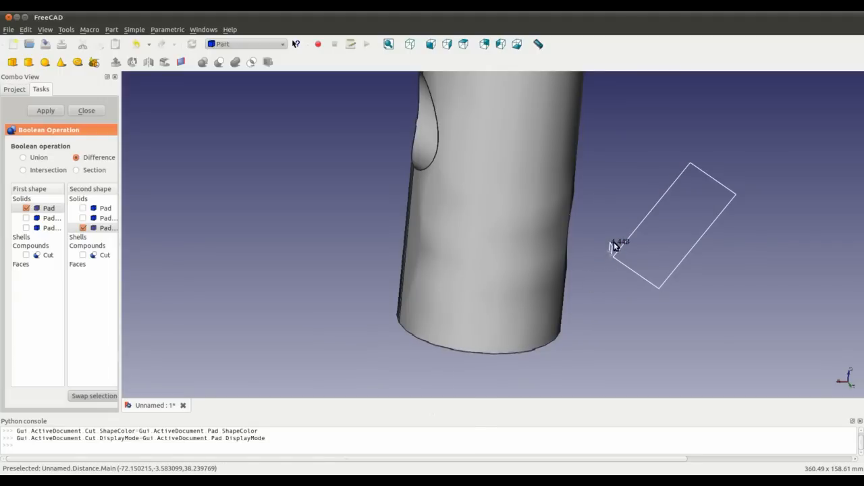
{"action": "mouse_move", "coordinate": [669, 271]}
{"action": "middle_mouse_down"}
{"action": "mouse_move", "coordinate": [645, 280]}
{"action": "mouse_move", "coordinate": [428, 262]}
{"action": "mouse_move", "coordinate": [475, 214]}
{"action": "mouse_move", "coordinate": [665, 239]}
{"action": "mouse_move", "coordinate": [648, 227]}
{"action": "middle_mouse_up"}
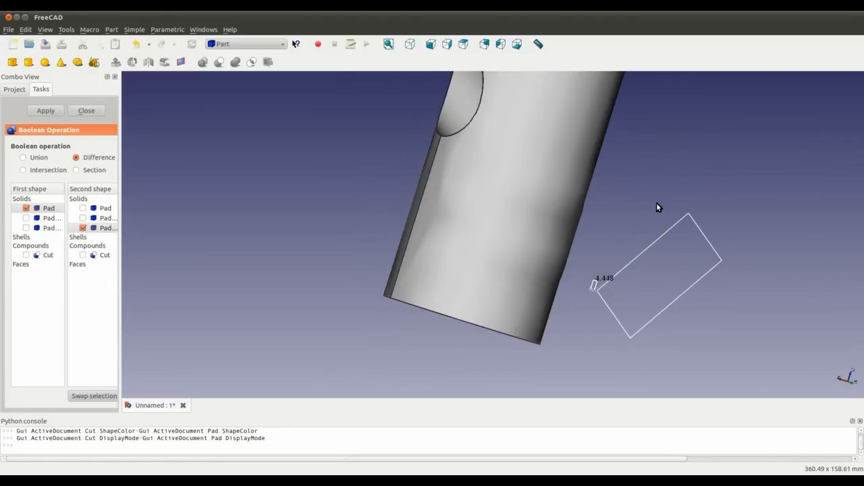
{"action": "mouse_move", "coordinate": [657, 206]}
{"action": "middle_mouse_down"}
{"action": "mouse_move", "coordinate": [565, 179]}
{"action": "mouse_move", "coordinate": [492, 268]}
{"action": "mouse_move", "coordinate": [609, 264]}
{"action": "mouse_move", "coordinate": [492, 195]}
{"action": "mouse_move", "coordinate": [372, 183]}
{"action": "mouse_move", "coordinate": [620, 236]}
{"action": "mouse_move", "coordinate": [439, 264]}
{"action": "mouse_move", "coordinate": [438, 255]}
{"action": "mouse_move", "coordinate": [331, 182]}
{"action": "mouse_move", "coordinate": [462, 286]}
{"action": "mouse_move", "coordinate": [561, 162]}
{"action": "mouse_move", "coordinate": [625, 214]}
{"action": "mouse_move", "coordinate": [574, 236]}
{"action": "mouse_move", "coordinate": [544, 221]}
{"action": "mouse_move", "coordinate": [376, 237]}
{"action": "mouse_move", "coordinate": [457, 212]}
{"action": "mouse_move", "coordinate": [482, 116]}
{"action": "mouse_move", "coordinate": [419, 156]}
{"action": "mouse_move", "coordinate": [351, 141]}
{"action": "mouse_move", "coordinate": [436, 168]}
{"action": "mouse_move", "coordinate": [437, 212]}
{"action": "mouse_move", "coordinate": [576, 218]}
{"action": "mouse_move", "coordinate": [615, 234]}
{"action": "mouse_move", "coordinate": [547, 185]}
{"action": "mouse_move", "coordinate": [531, 252]}
{"action": "mouse_move", "coordinate": [671, 264]}
{"action": "mouse_move", "coordinate": [469, 276]}
{"action": "mouse_move", "coordinate": [398, 253]}
{"action": "mouse_move", "coordinate": [550, 253]}
{"action": "mouse_move", "coordinate": [401, 264]}
{"action": "mouse_move", "coordinate": [669, 247]}
{"action": "mouse_move", "coordinate": [534, 241]}
{"action": "mouse_move", "coordinate": [587, 306]}
{"action": "mouse_move", "coordinate": [507, 223]}
{"action": "mouse_move", "coordinate": [527, 254]}
{"action": "mouse_move", "coordinate": [607, 252]}
{"action": "mouse_move", "coordinate": [425, 249]}
{"action": "mouse_move", "coordinate": [554, 311]}
{"action": "mouse_move", "coordinate": [436, 239]}
{"action": "mouse_move", "coordinate": [592, 229]}
{"action": "mouse_move", "coordinate": [517, 216]}
{"action": "mouse_move", "coordinate": [488, 230]}
{"action": "middle_mouse_up"}
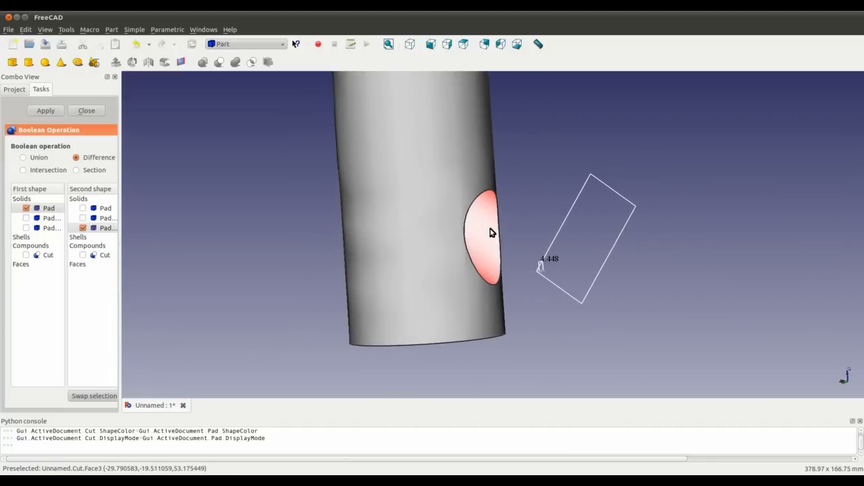
{"action": "middle_click_drag", "start_coordinate": [491, 232], "coordinate": [624, 201]}
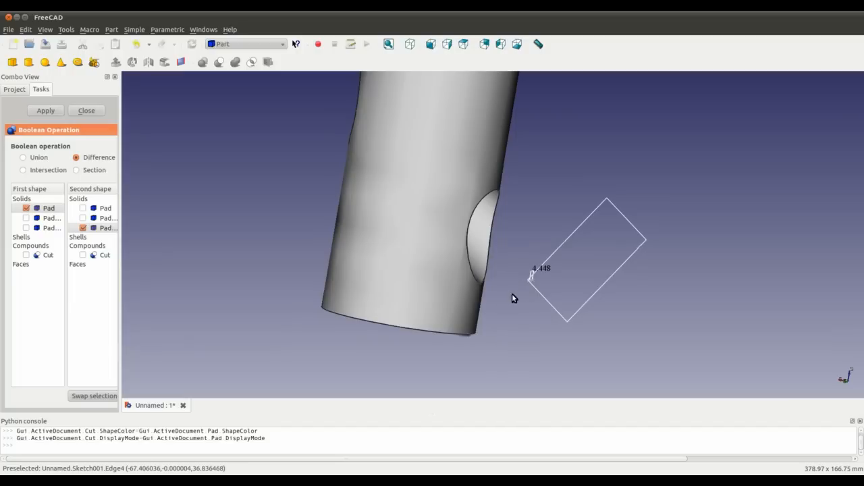
{"action": "middle_click_drag", "start_coordinate": [574, 200], "coordinate": [557, 225]}
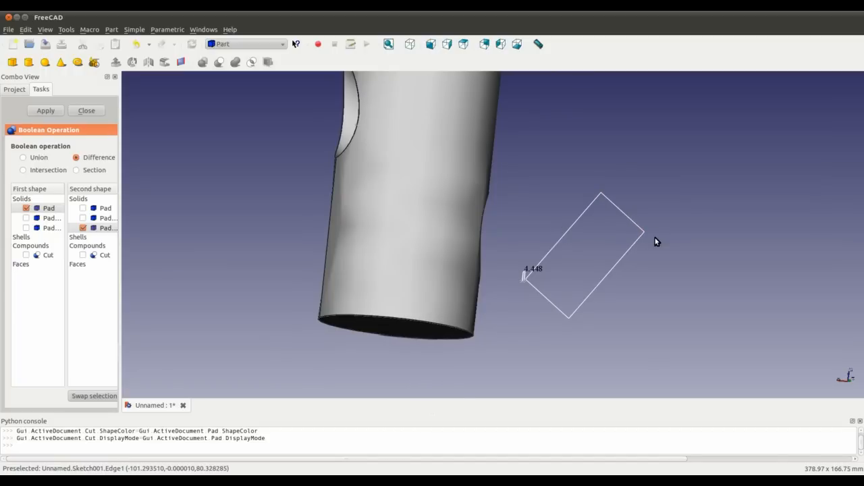
{"action": "middle_click_drag", "start_coordinate": [609, 194], "coordinate": [521, 215]}
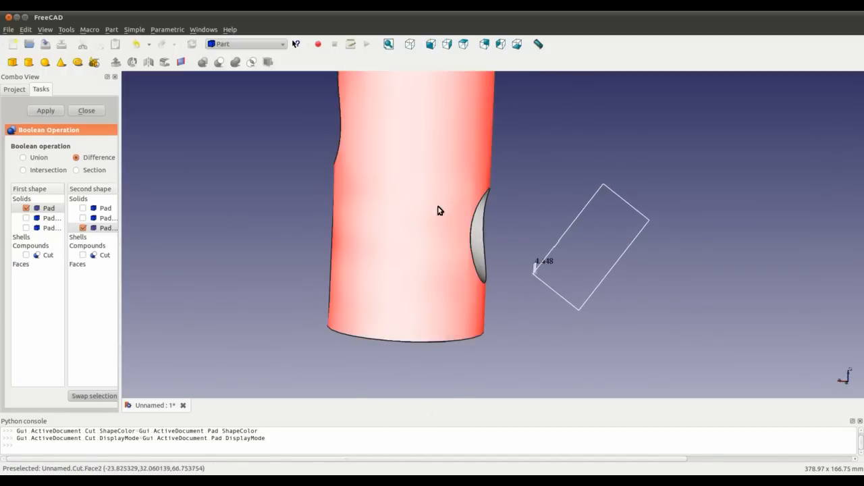
{"action": "middle_click_drag", "start_coordinate": [289, 120], "coordinate": [518, 246]}
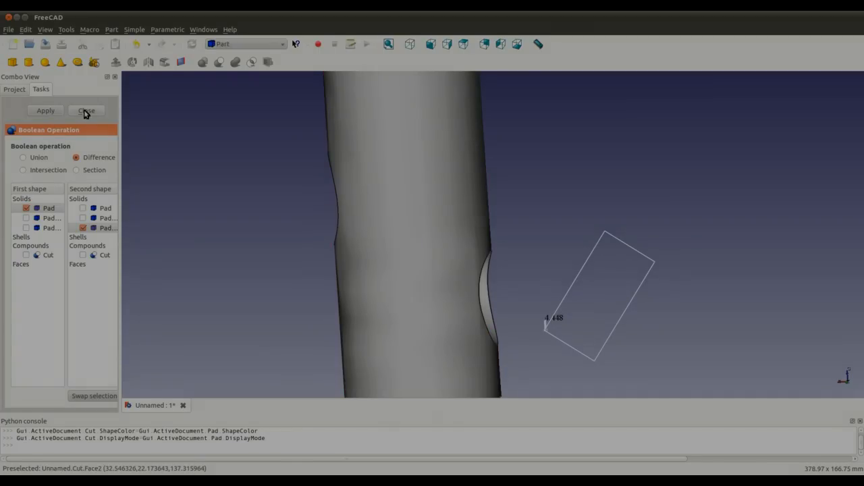
{"action": "left_click", "coordinate": [86, 113]}
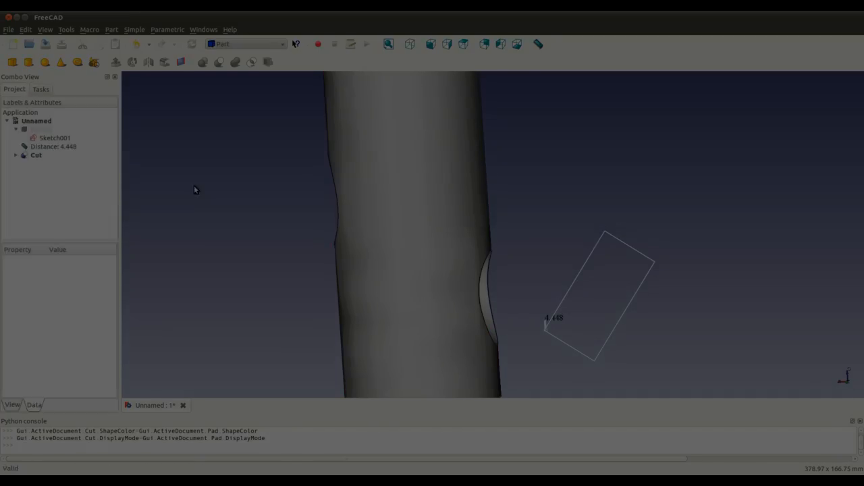